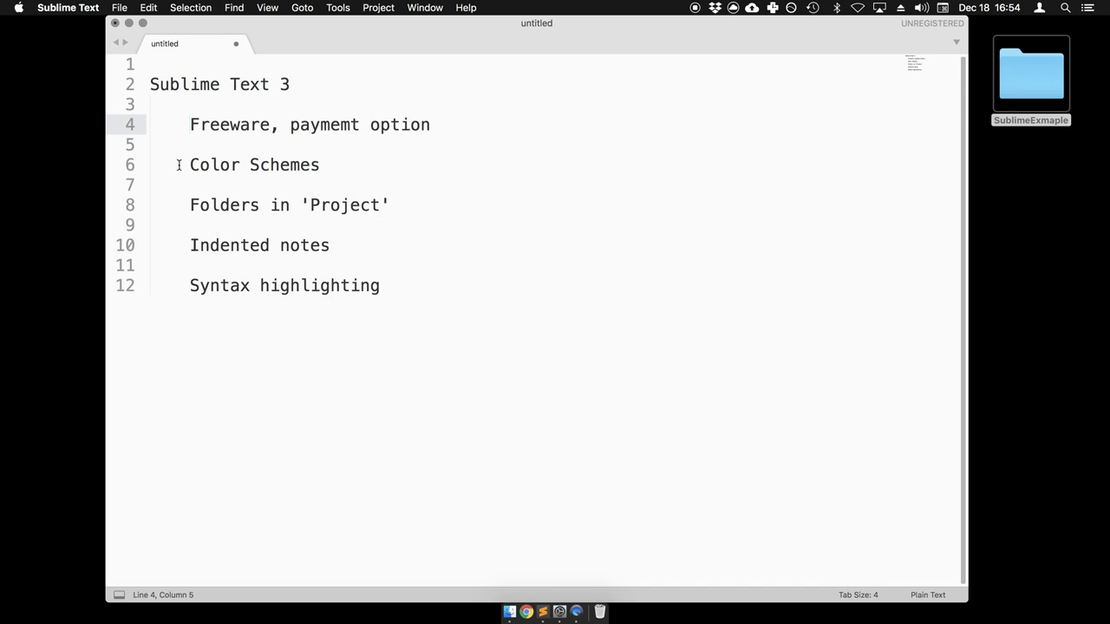
Change the editor's color scheme to Self_DarkRoom2.
{"action": "left_click_drag", "start_coordinate": [190, 164], "coordinate": [319, 171]}
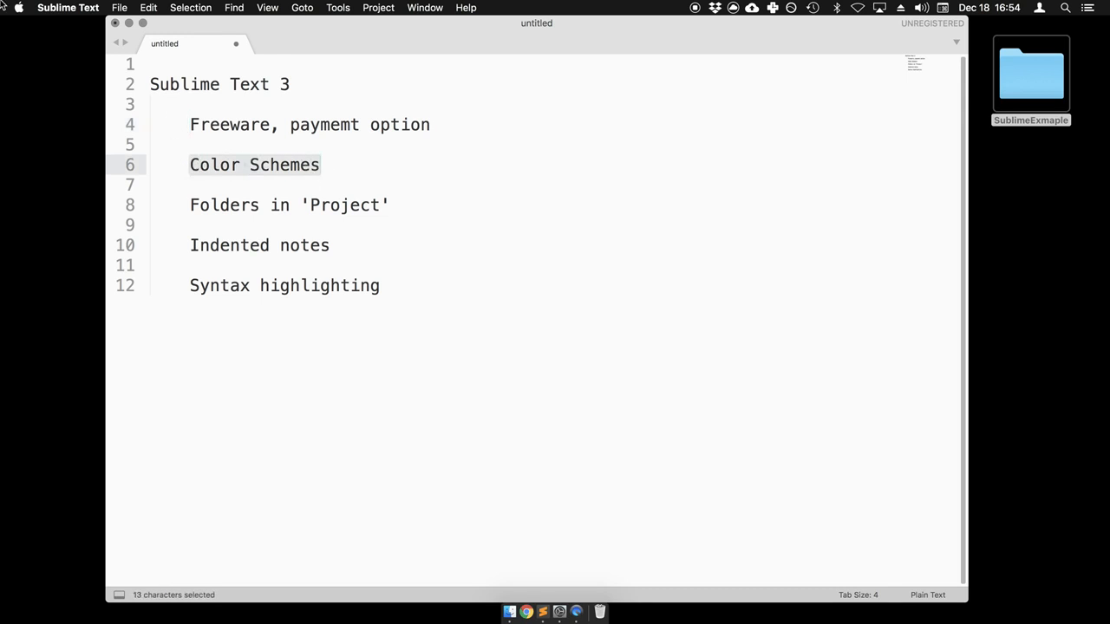
{"action": "left_click", "coordinate": [119, 7]}
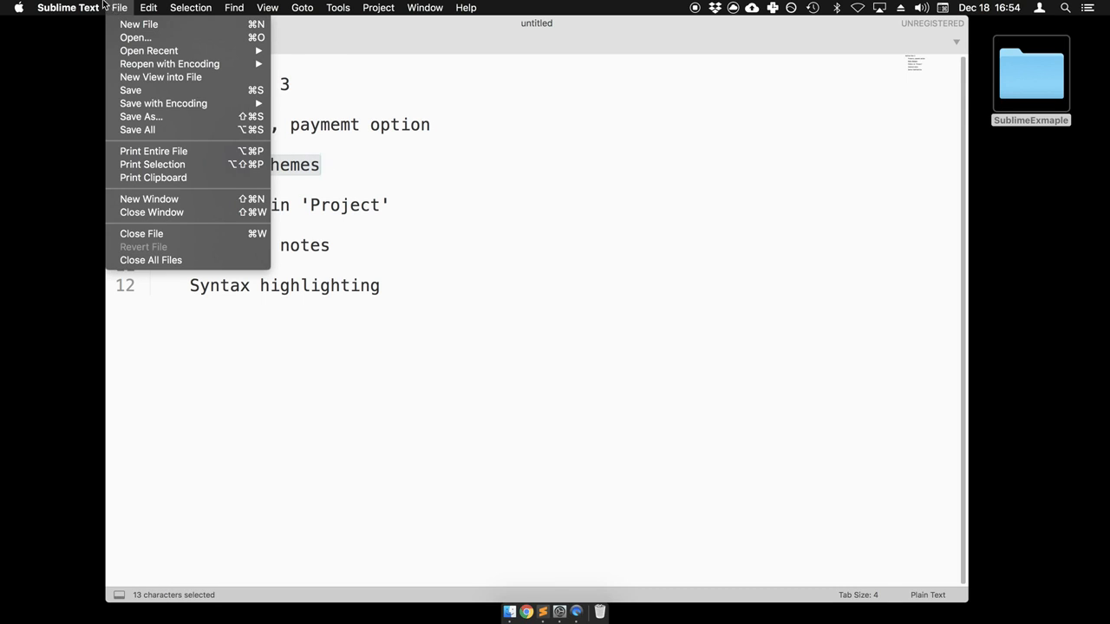
{"action": "mouse_move", "coordinate": [91, 7]}
{"action": "mouse_move", "coordinate": [94, 73]}
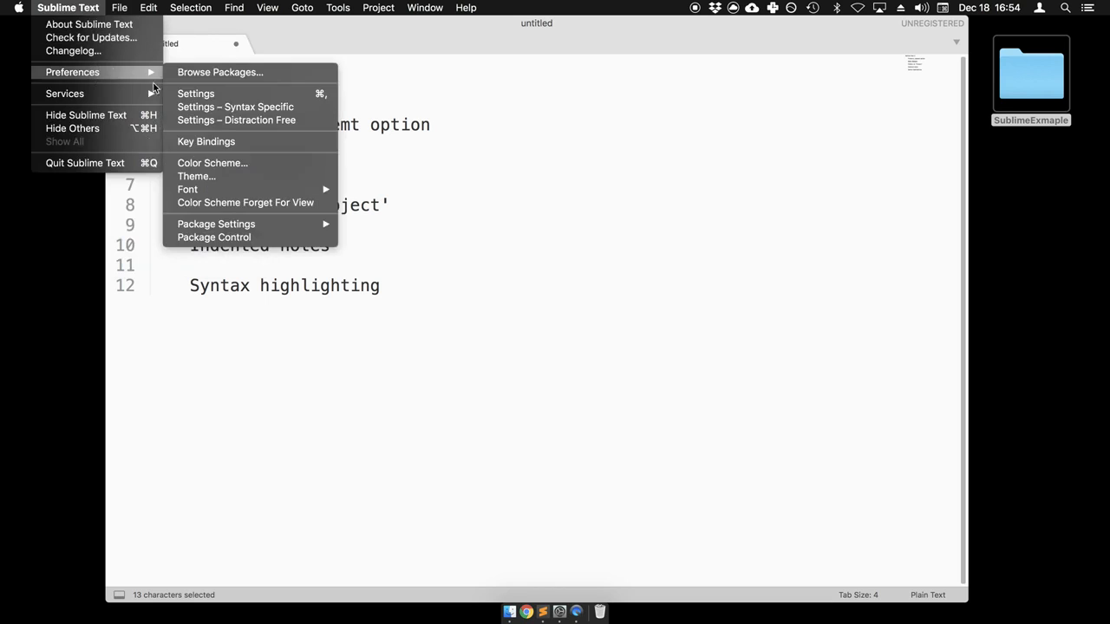
{"action": "left_click", "coordinate": [222, 162]}
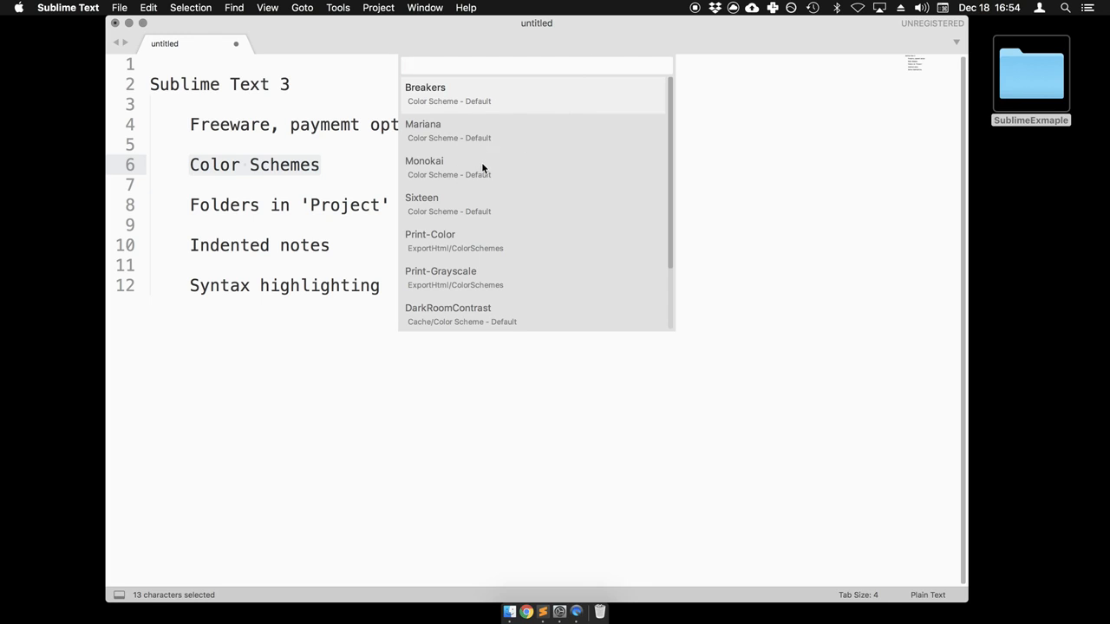
{"action": "scroll", "coordinate": [481, 163], "scroll_direction": "down", "scroll_amount": 2}
{"action": "scroll", "coordinate": [483, 258], "scroll_direction": "down", "scroll_amount": 2}
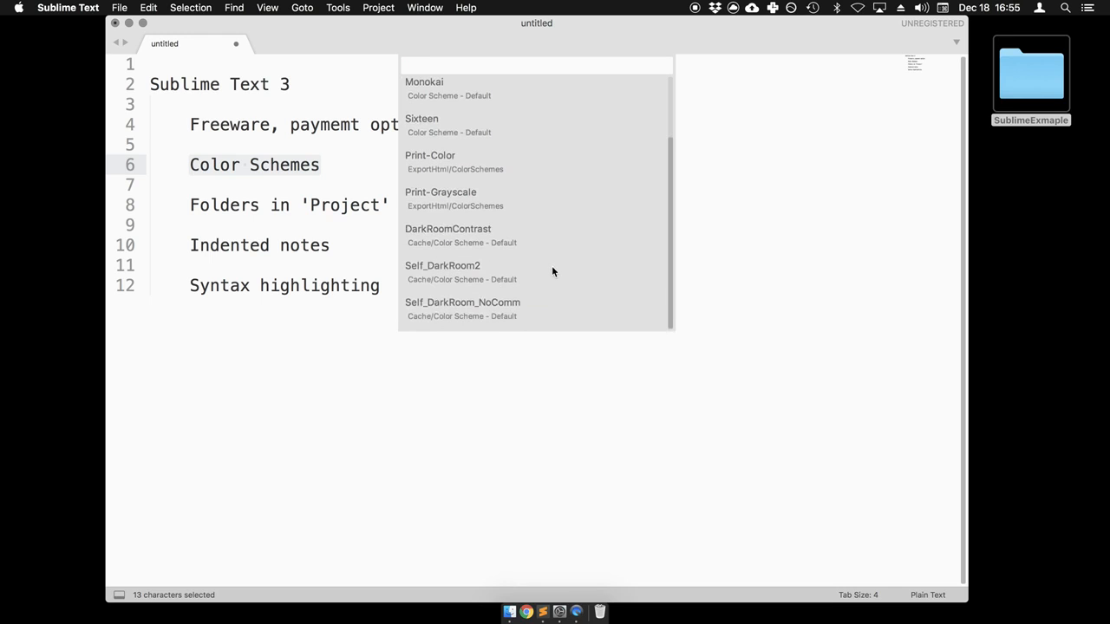
{"action": "left_click", "coordinate": [553, 271]}
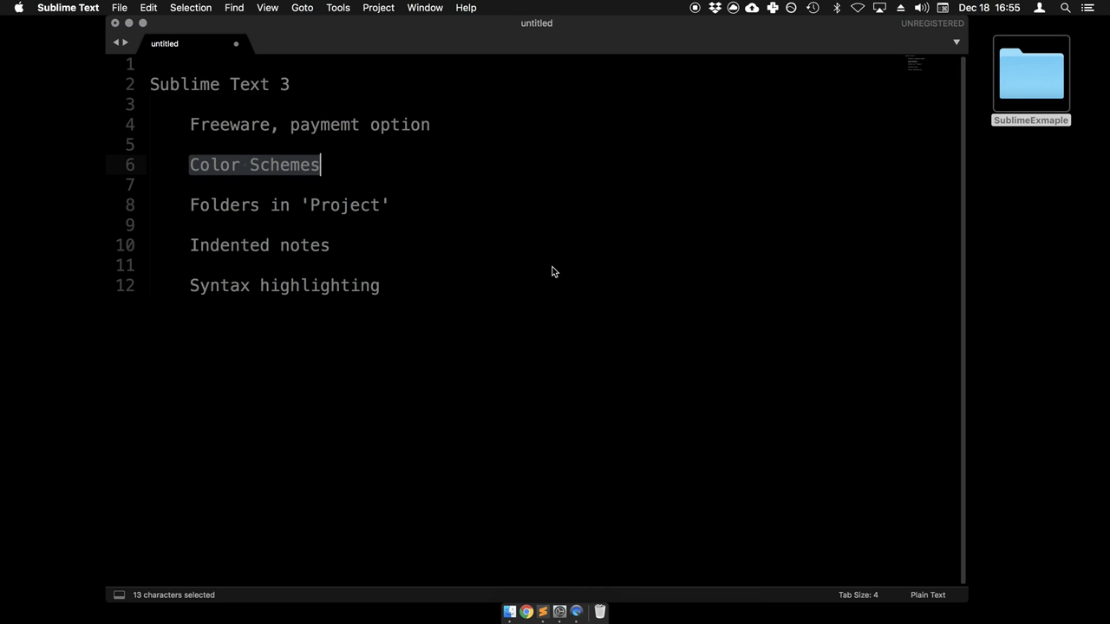
{"action": "left_click", "coordinate": [408, 157]}
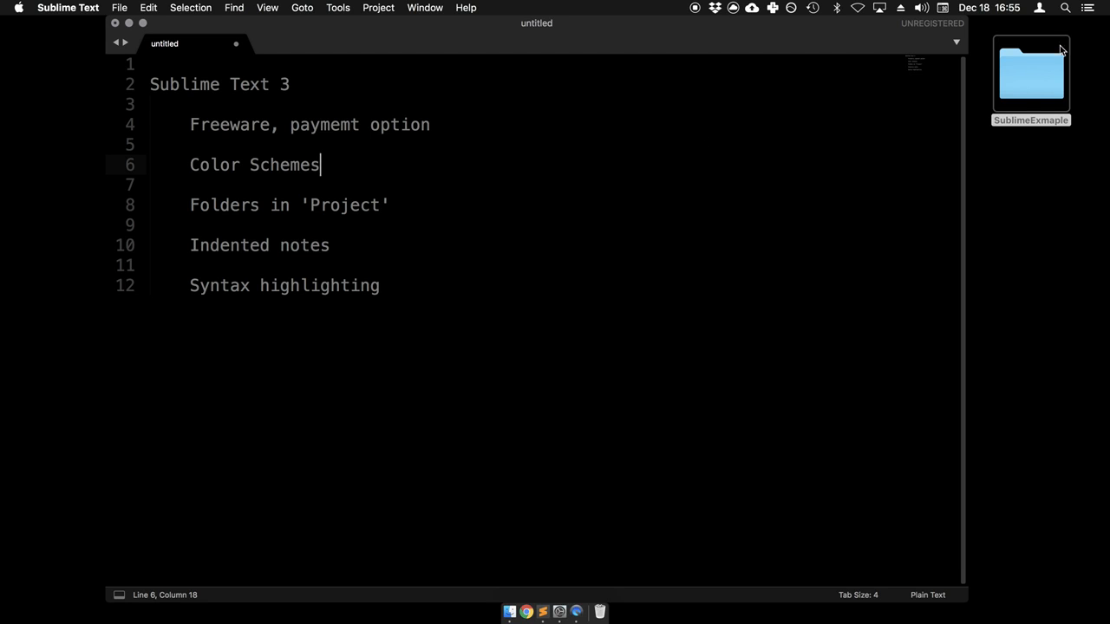
Add the SublimeExmaple folder from the desktop to the current editor window.
{"action": "left_click", "coordinate": [1040, 68]}
{"action": "left_click_drag", "start_coordinate": [1040, 68], "coordinate": [880, 124]}
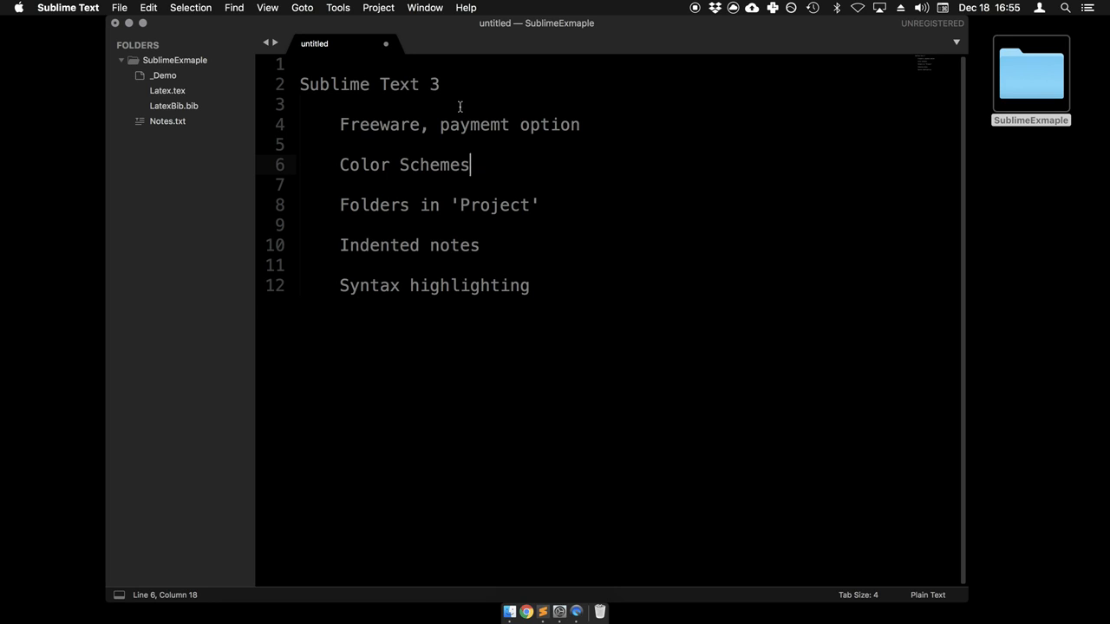
{"action": "left_click", "coordinate": [341, 205]}
{"action": "left_click_drag", "start_coordinate": [346, 202], "coordinate": [351, 206]}
{"action": "left_click_drag", "start_coordinate": [340, 244], "coordinate": [352, 244]}
{"action": "left_click_drag", "start_coordinate": [430, 247], "coordinate": [377, 243]}
{"action": "left_click", "coordinate": [471, 250]}
{"action": "double_click", "coordinate": [376, 243]}
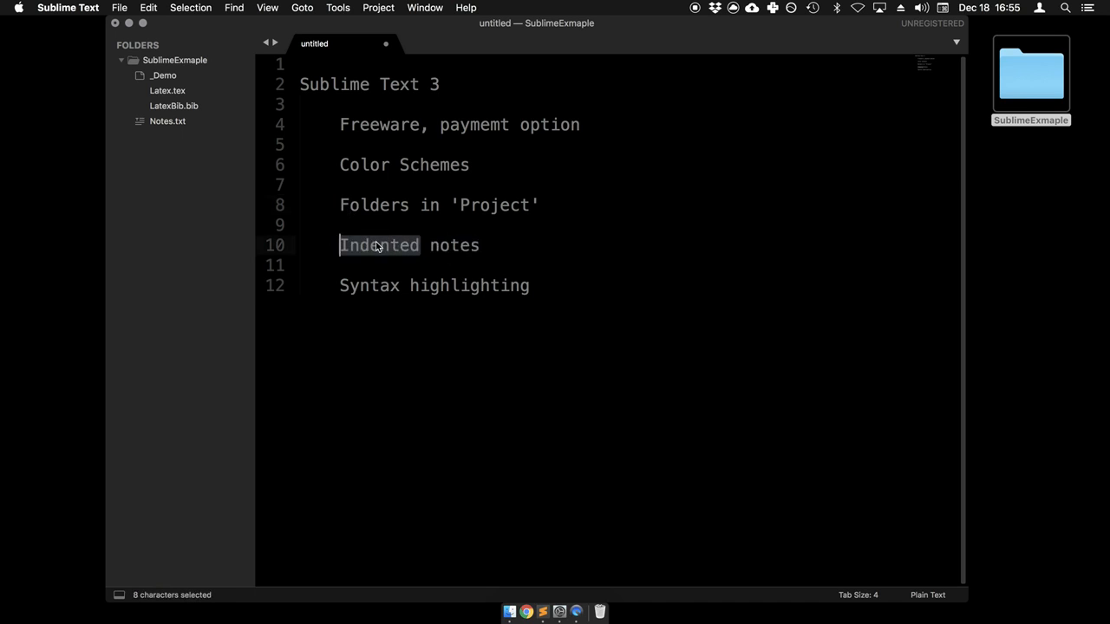
{"action": "left_click", "coordinate": [396, 219]}
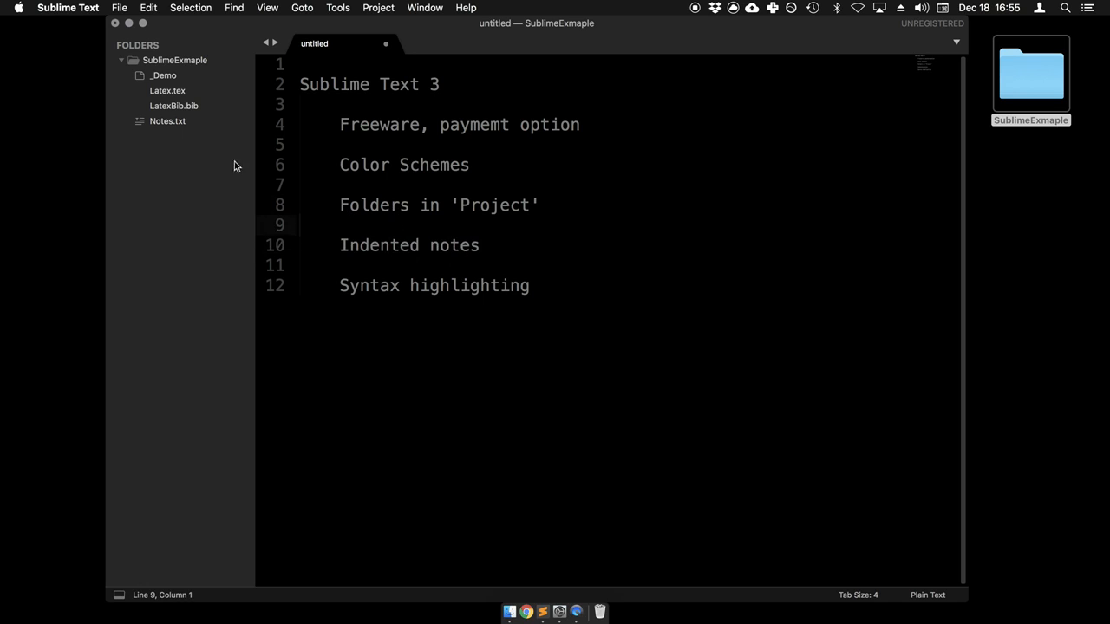
Open Notes.txt from the project folder and append "Info" to the Top1 heading.
{"action": "left_click", "coordinate": [187, 122]}
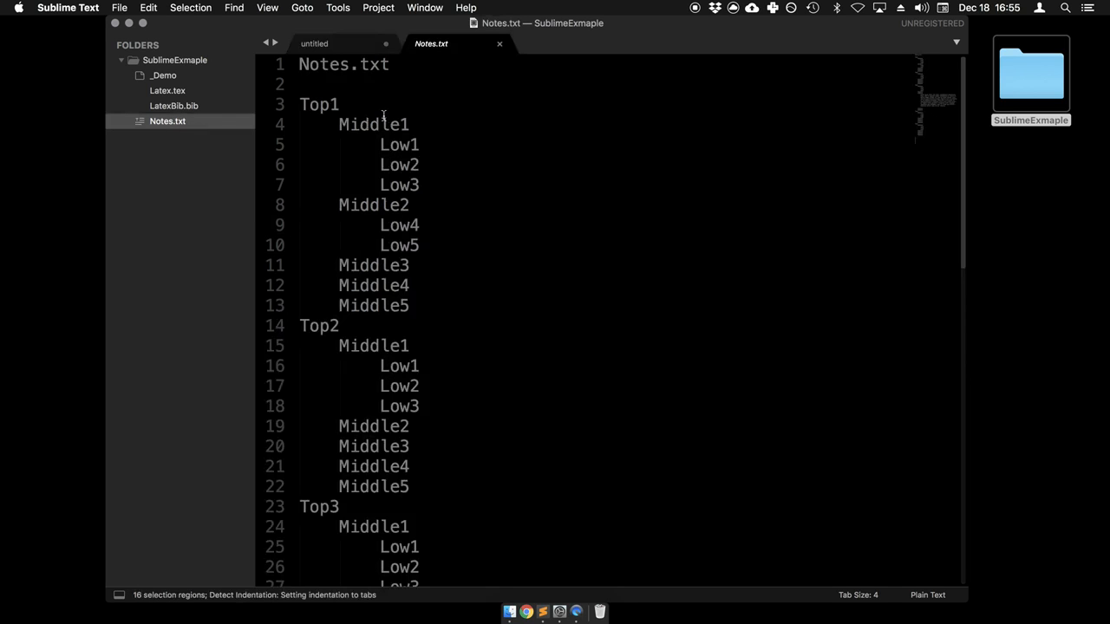
{"action": "left_click_drag", "start_coordinate": [309, 104], "coordinate": [340, 105]}
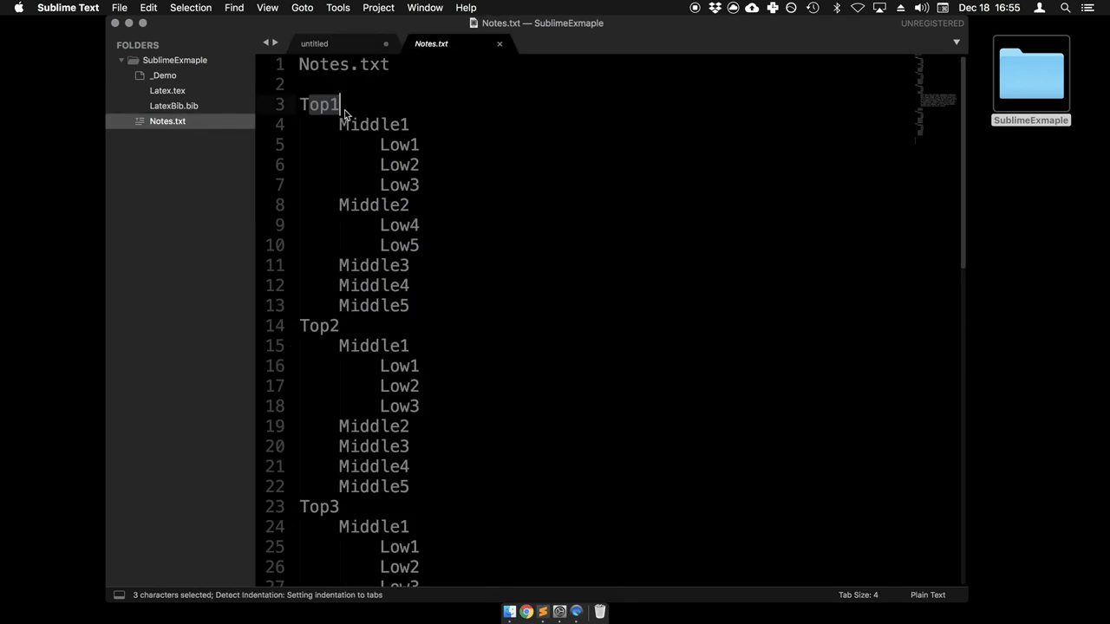
{"action": "key", "text": "Right"}
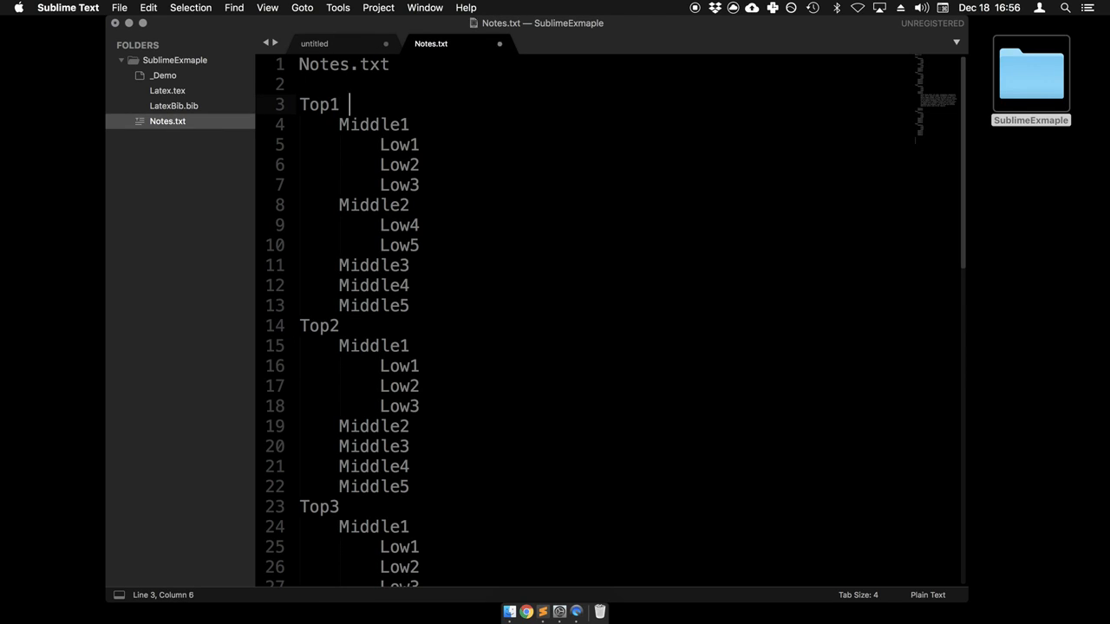
{"action": "type", "text": "kskj"}
{"action": "key", "text": "BackSpace"}
{"action": "key", "text": "BackSpace"}
{"action": "key", "text": "BackSpace"}
{"action": "key", "text": "BackSpace"}
{"action": "type", "text": "Info"}
Add two lines reading "detail", indented one level beneath the first Low1 item under Top1.
{"action": "key", "text": "Down"}
{"action": "key", "text": "Left"}
{"action": "key", "text": "Down"}
{"action": "key", "text": "Right"}
{"action": "key", "text": "Right"}
{"action": "key", "text": "Right"}
{"action": "key", "text": "Right"}
{"action": "key", "text": "Return"}
{"action": "key", "text": "Tab"}
{"action": "type", "text": "detail"}
{"action": "key", "text": "Return"}
{"action": "type", "text": "die"}
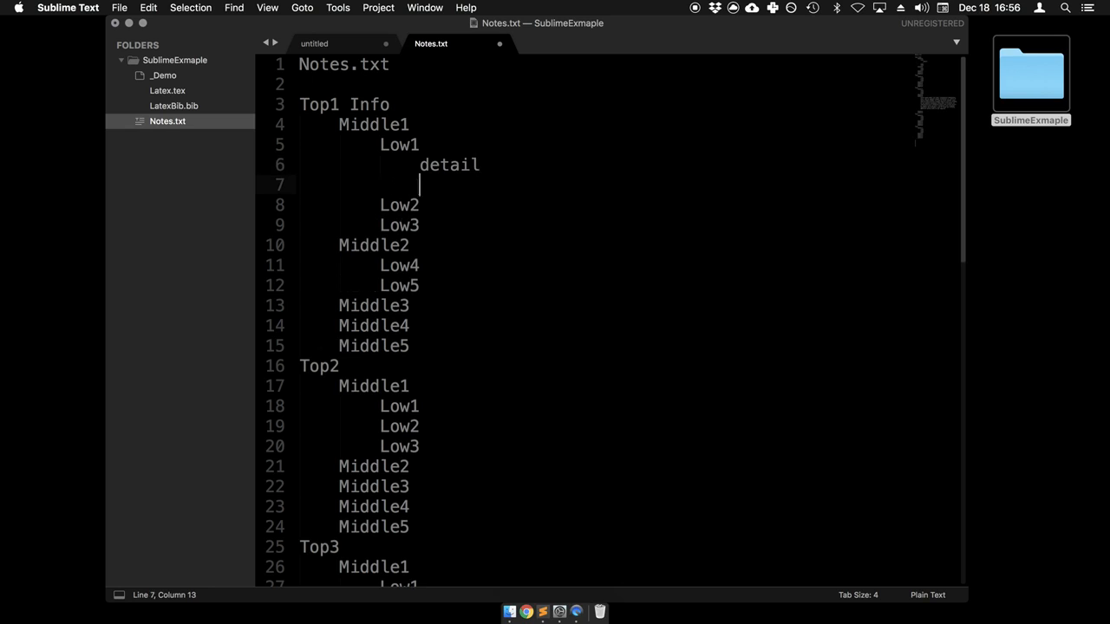
{"action": "key", "text": "BackSpace"}
{"action": "key", "text": "BackSpace"}
{"action": "type", "text": "etail"}
Fold the two detail lines beneath Low1 and unfold them, repeating the fold and unfold once more.
{"action": "key", "text": "Up"}
{"action": "key", "text": "Left"}
{"action": "key", "text": "Left"}
{"action": "key", "text": "Left"}
{"action": "key", "text": "Left"}
{"action": "key", "text": "Left"}
{"action": "key", "text": "Left"}
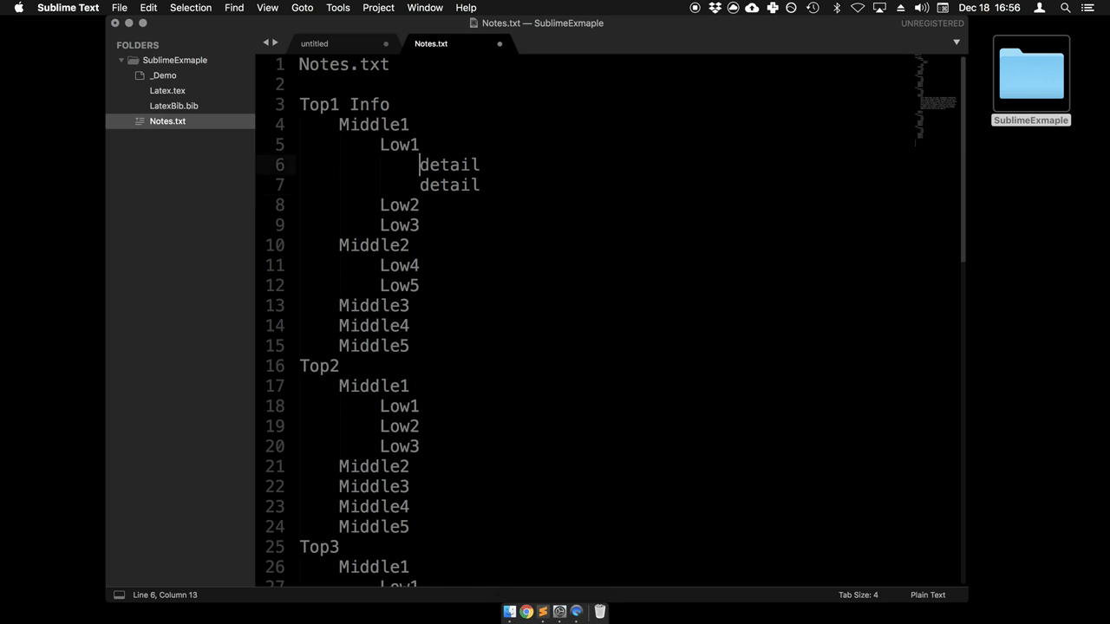
{"action": "key", "text": "super+alt+bracketleft"}
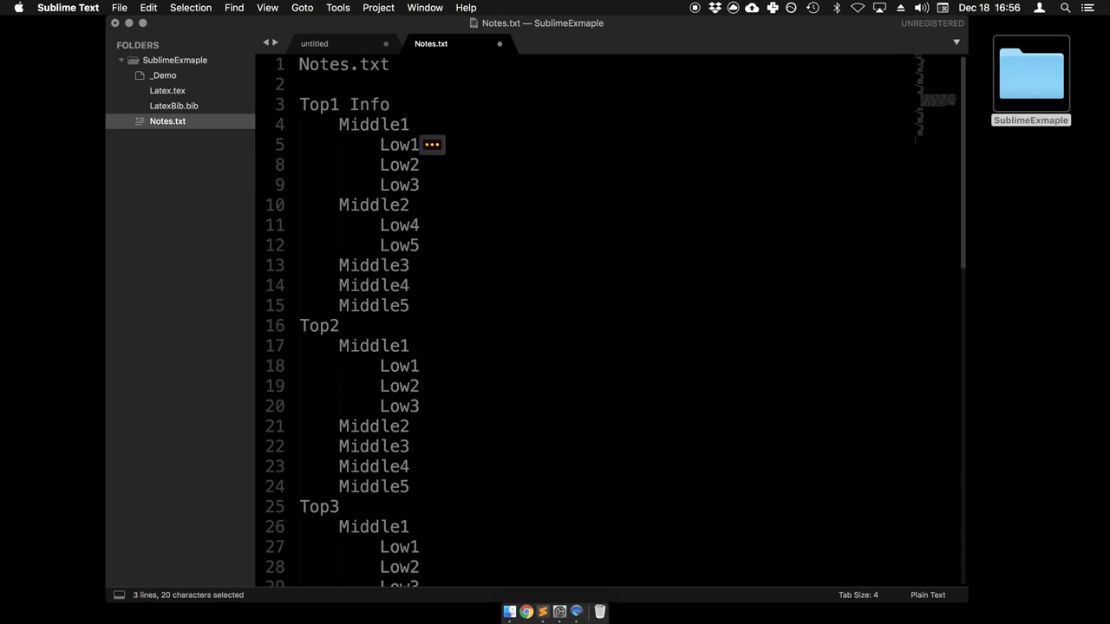
{"action": "key", "text": "super+alt+bracketright"}
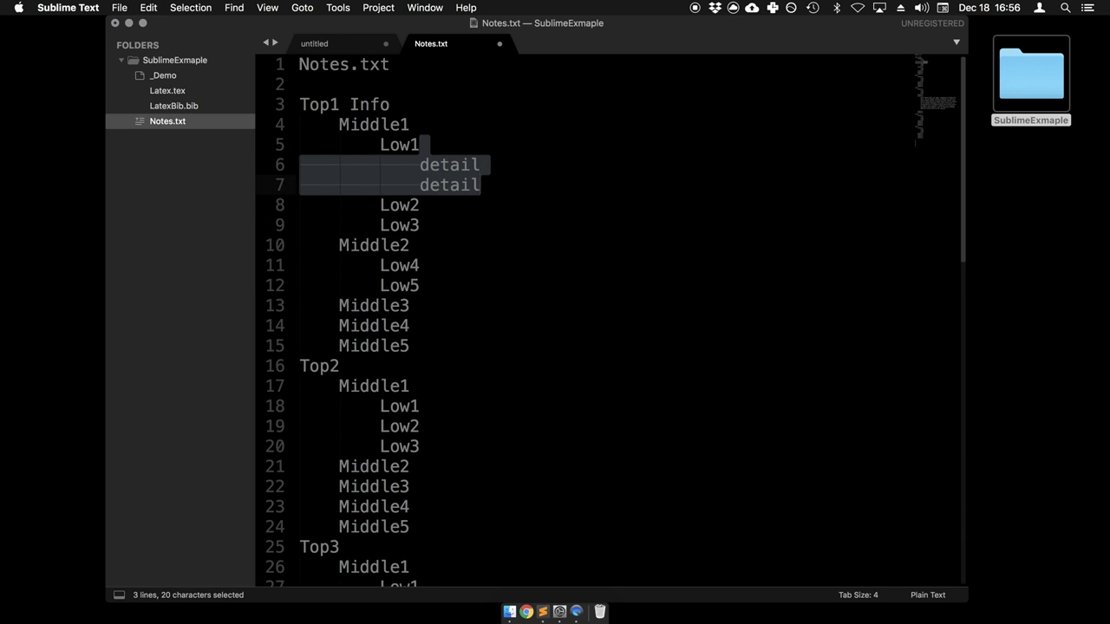
{"action": "key", "text": "super+alt+bracketleft"}
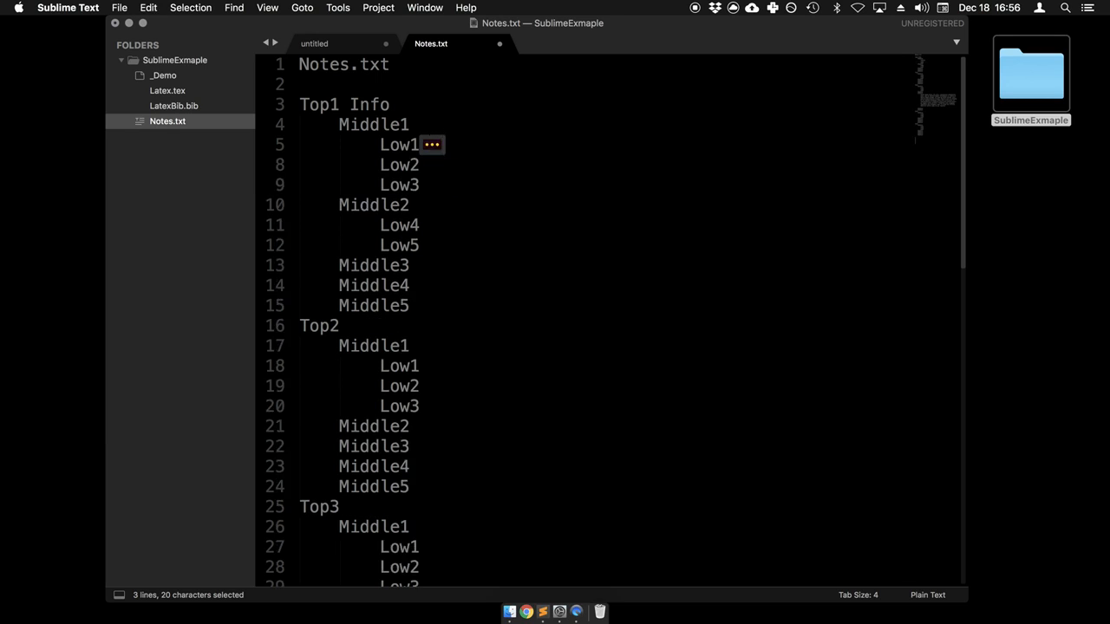
{"action": "key", "text": "super+alt+bracketright"}
Search the application's help for "fold" and view the Code Folding commands with their shortcuts.
{"action": "left_click", "coordinate": [466, 8]}
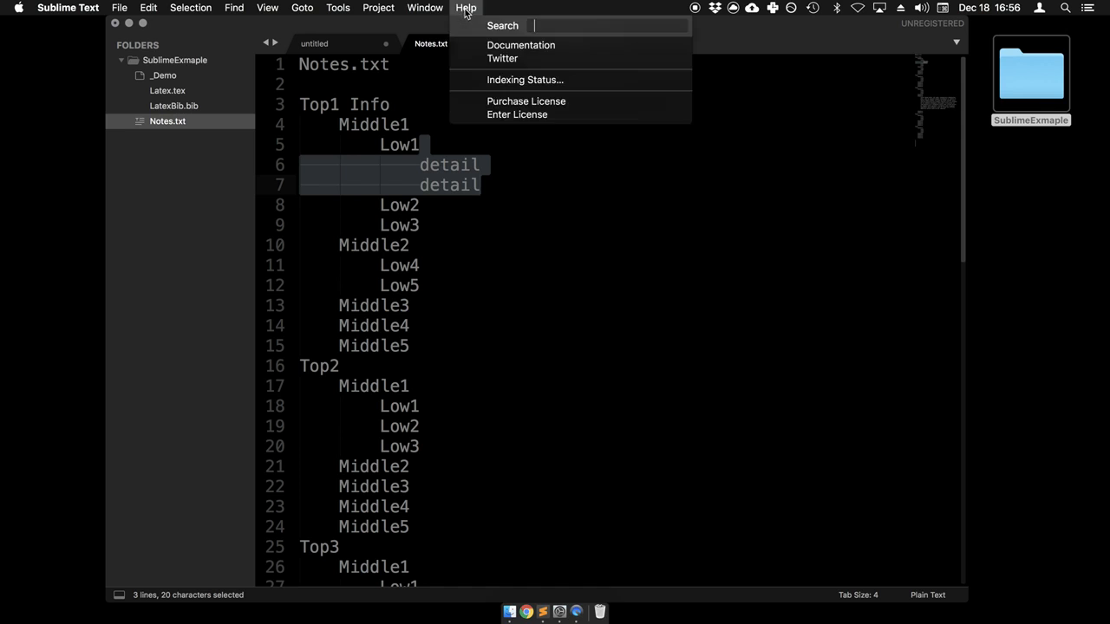
{"action": "type", "text": "fold"}
{"action": "key", "text": "Down"}
{"action": "key", "text": "Down"}
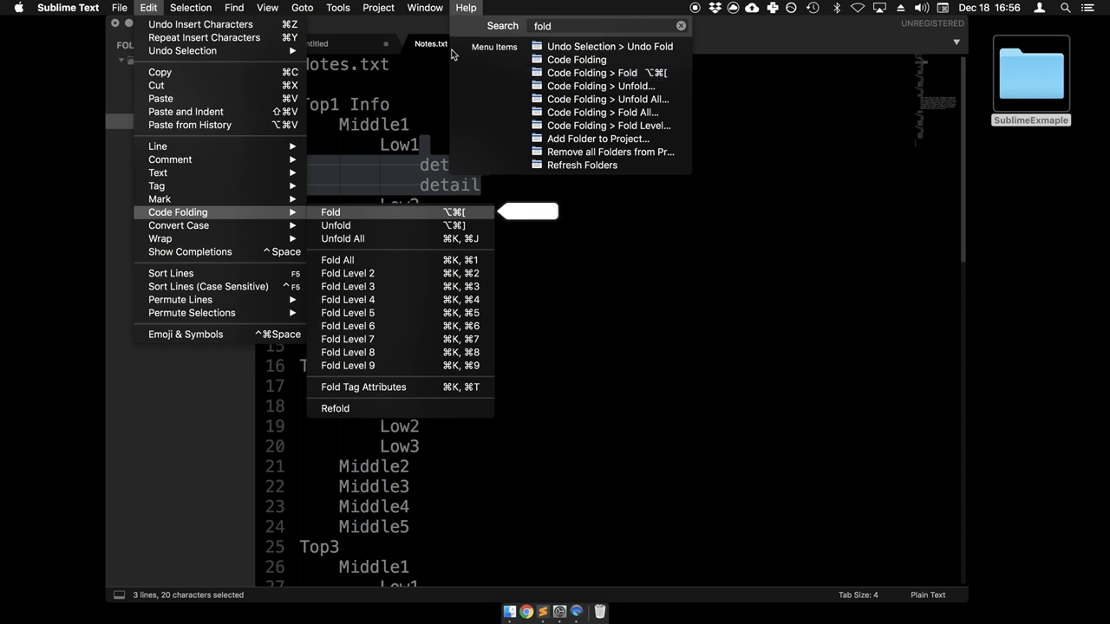
{"action": "left_click", "coordinate": [572, 258]}
{"action": "left_click", "coordinate": [400, 145]}
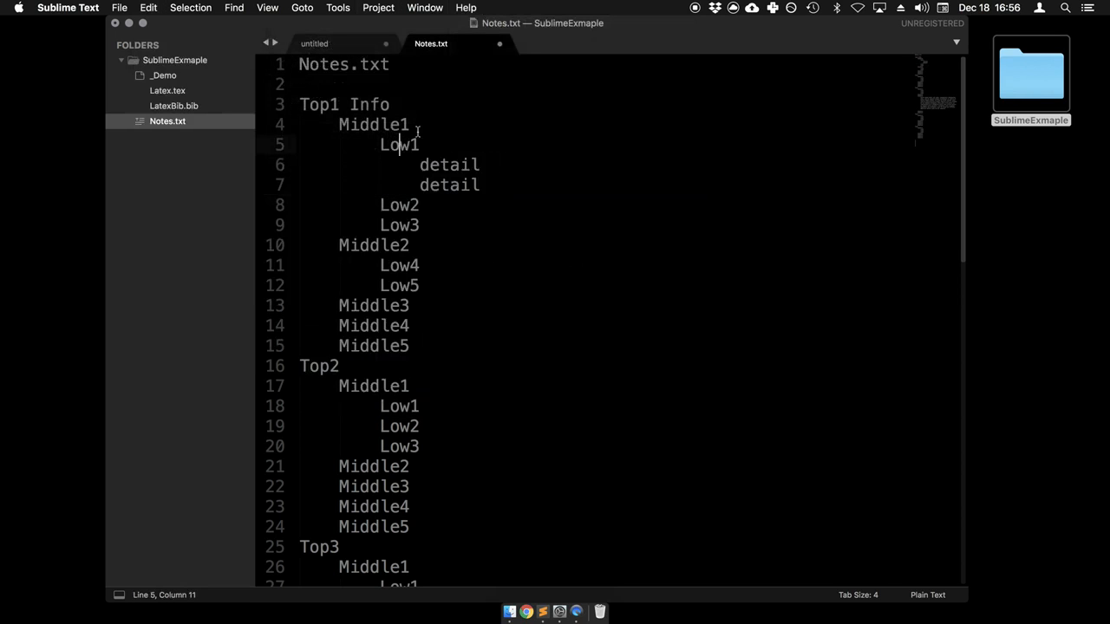
Fold the whole outline at level 2 and unfold everything again.
{"action": "left_click", "coordinate": [419, 122]}
{"action": "key", "text": "super+k"}
{"action": "key", "text": "super+2"}
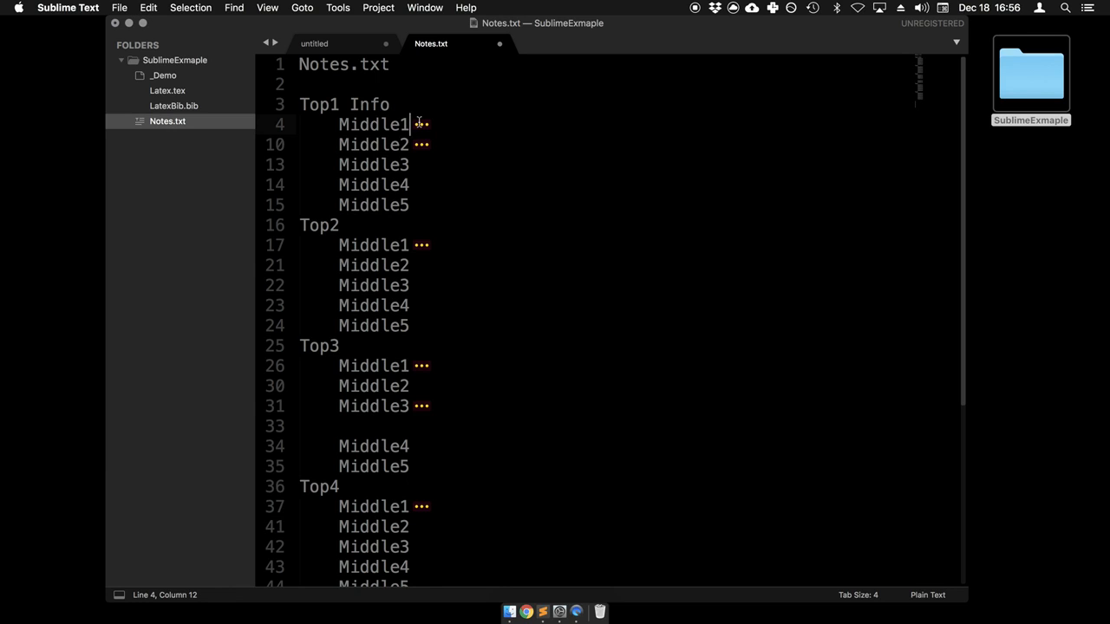
{"action": "key", "text": "super+k"}
{"action": "key", "text": "super+j"}
{"action": "key", "text": "Down"}
{"action": "key", "text": "Down"}
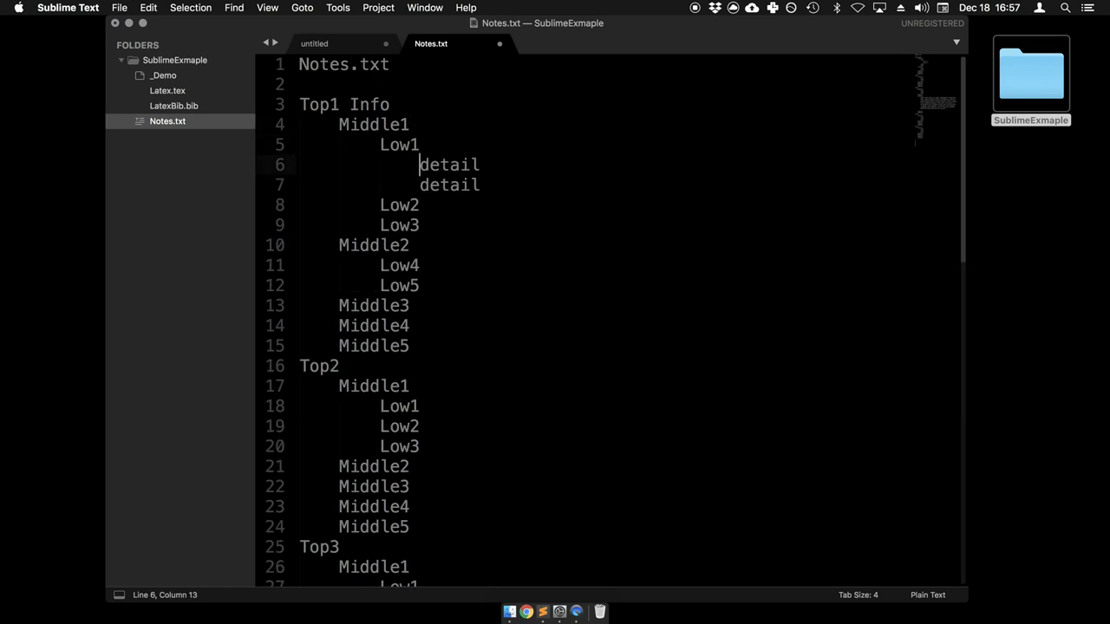
Fold the entire Top1 Info section and unfold it again.
{"action": "key", "text": "Up"}
{"action": "key", "text": "Up"}
{"action": "key", "text": "super+Left"}
{"action": "key", "text": "cmd+alt+["}
{"action": "key", "text": "cmd+alt+]"}
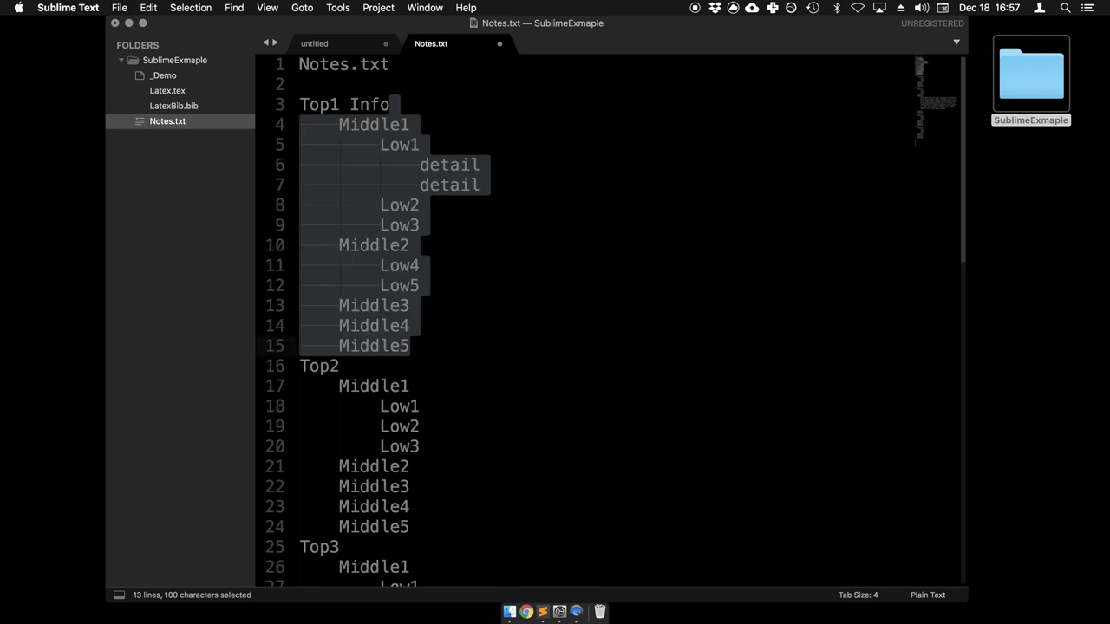
{"action": "key", "text": "Left"}
{"action": "key", "text": "Down"}
{"action": "key", "text": "Down"}
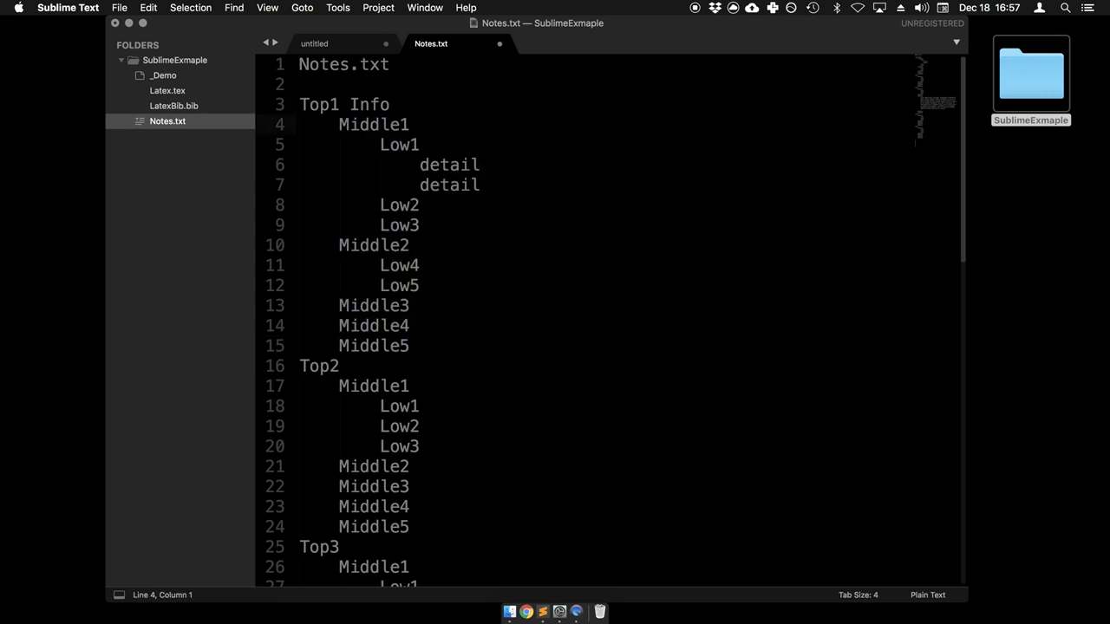
Append "Project 1" to the Top1 Info heading.
{"action": "key", "text": "Up"}
{"action": "key", "text": "super+Right"}
{"action": "type", "text": "Project 1"}
Under Top1, append "Hypoth" to Middle1, "Methods" to Middle2 and "Disc" to Middle3.
{"action": "key", "text": "Down"}
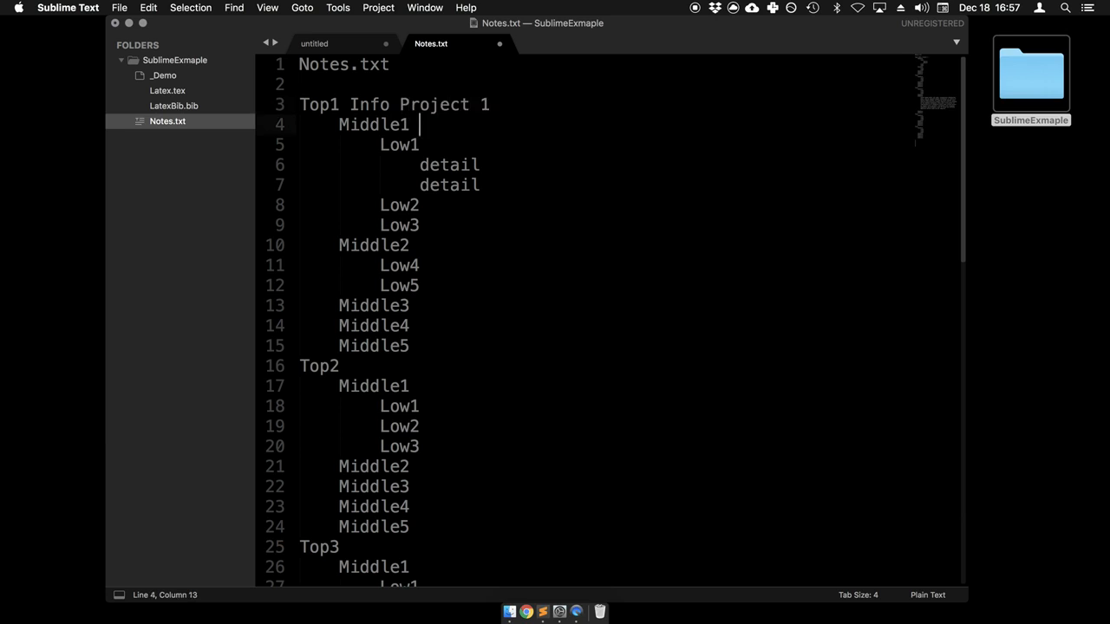
{"action": "type", "text": "Hypoth"}
{"action": "key", "text": "Down"}
{"action": "key", "text": "Down"}
{"action": "key", "text": "Down"}
{"action": "key", "text": "Down"}
{"action": "key", "text": "Down"}
{"action": "key", "text": "Down"}
{"action": "type", "text": "Methods"}
{"action": "key", "text": "Down"}
{"action": "key", "text": "Down"}
{"action": "key", "text": "Down"}
{"action": "type", "text": "Disc"}
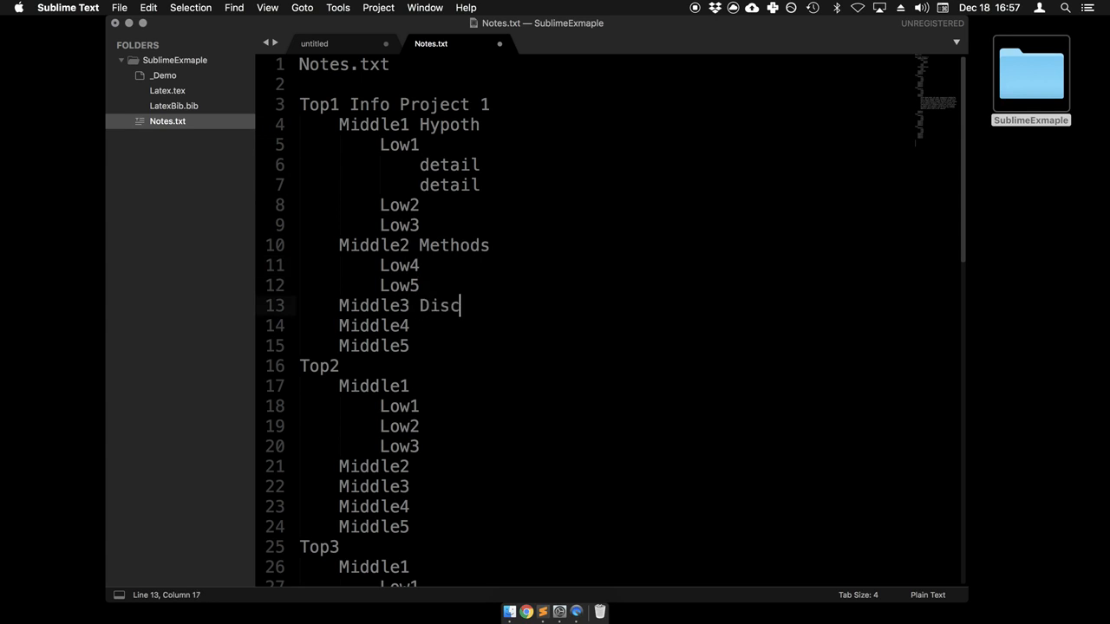
{"action": "key", "text": "Down"}
{"action": "key", "text": "Up"}
Fold the outline at level 2 so only the Top and Middle headings show.
{"action": "key", "text": "super+k"}
{"action": "key", "text": "super+2"}
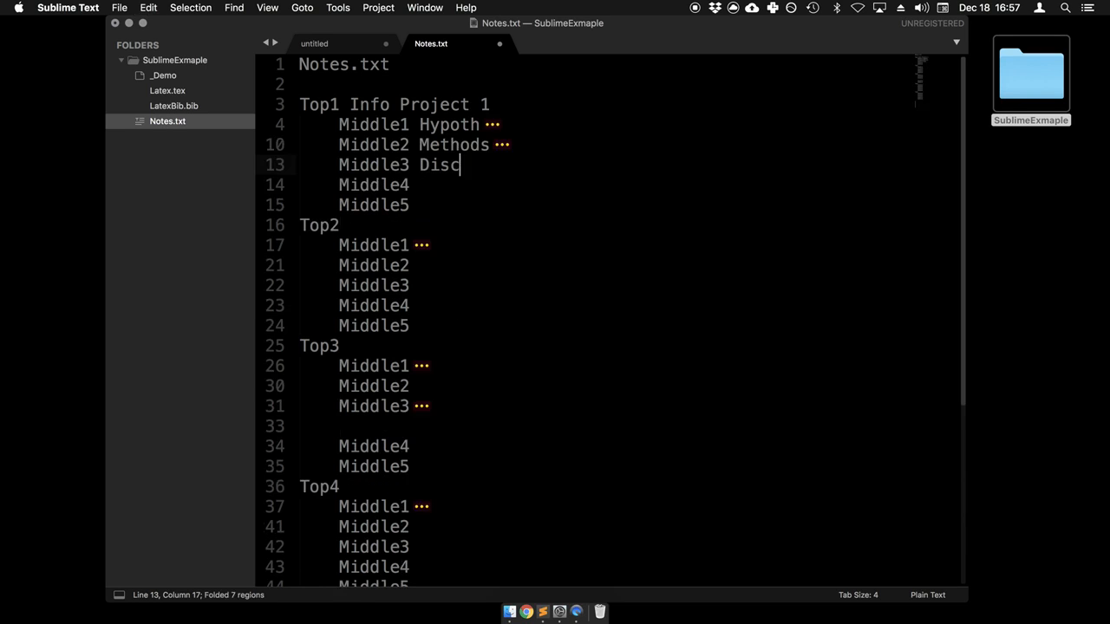
{"action": "key", "text": "Up"}
{"action": "key", "text": "Up"}
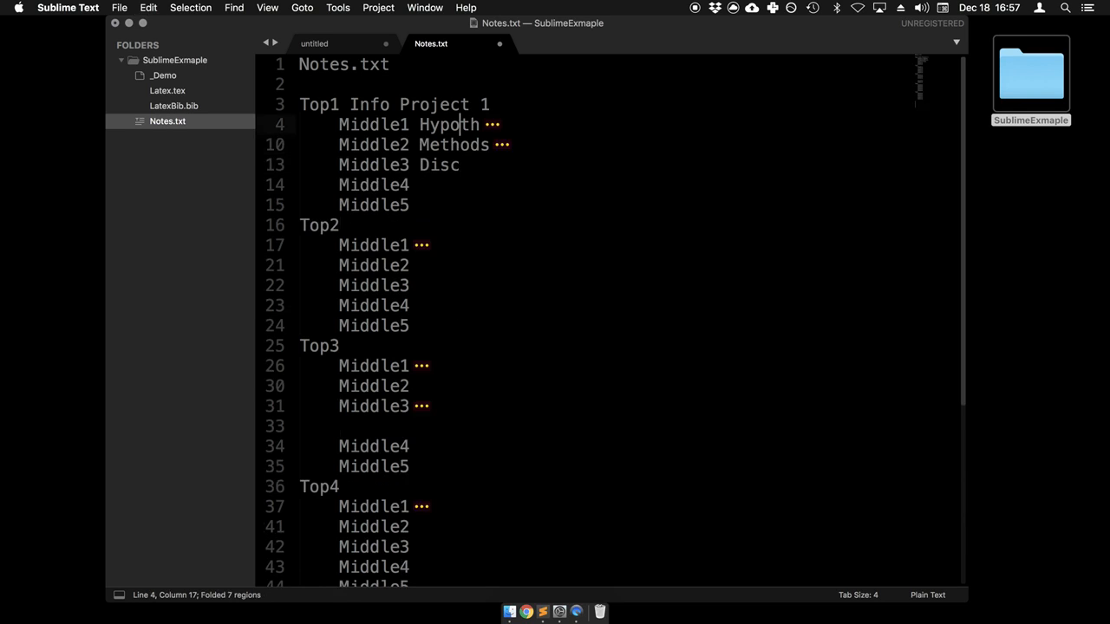
{"action": "key", "text": "Down"}
{"action": "key", "text": "Down"}
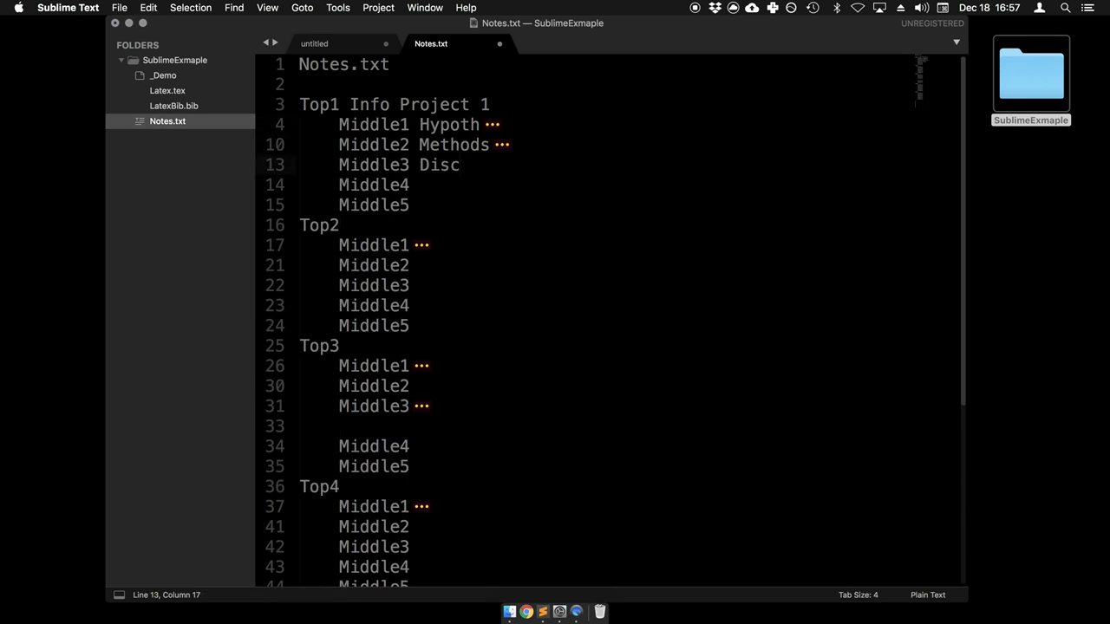
Unfold only the Middle2 Methods section under Top1.
{"action": "key", "text": "Up"}
{"action": "key", "text": "ctrl+Tab"}
{"action": "key", "text": "ctrl+Tab"}
{"action": "key", "text": "super+alt+bracketright"}
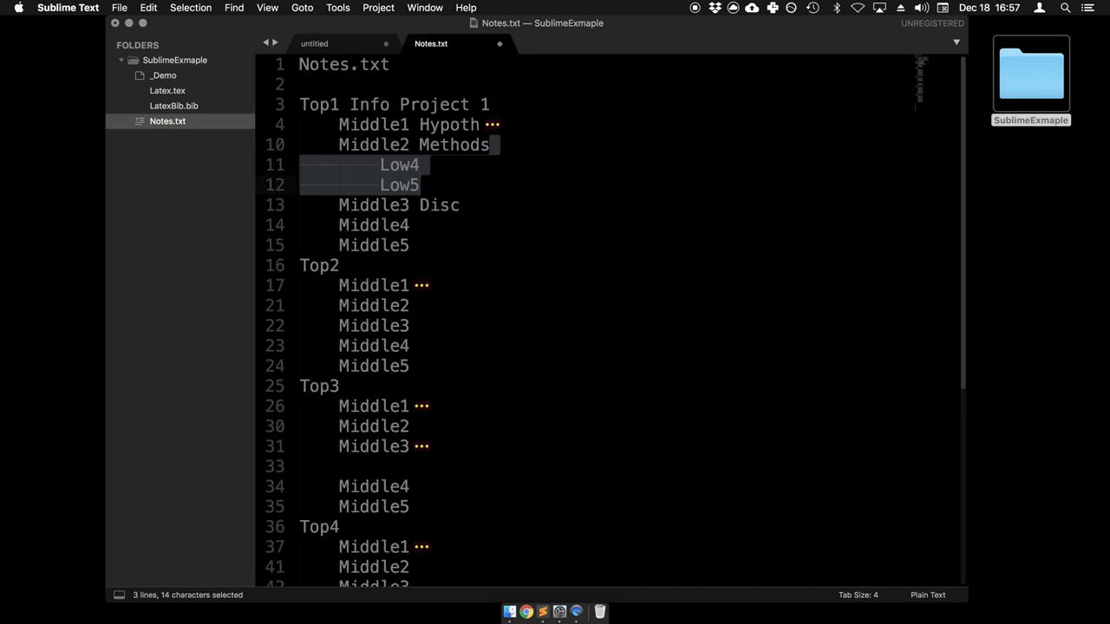
{"action": "key", "text": "Up"}
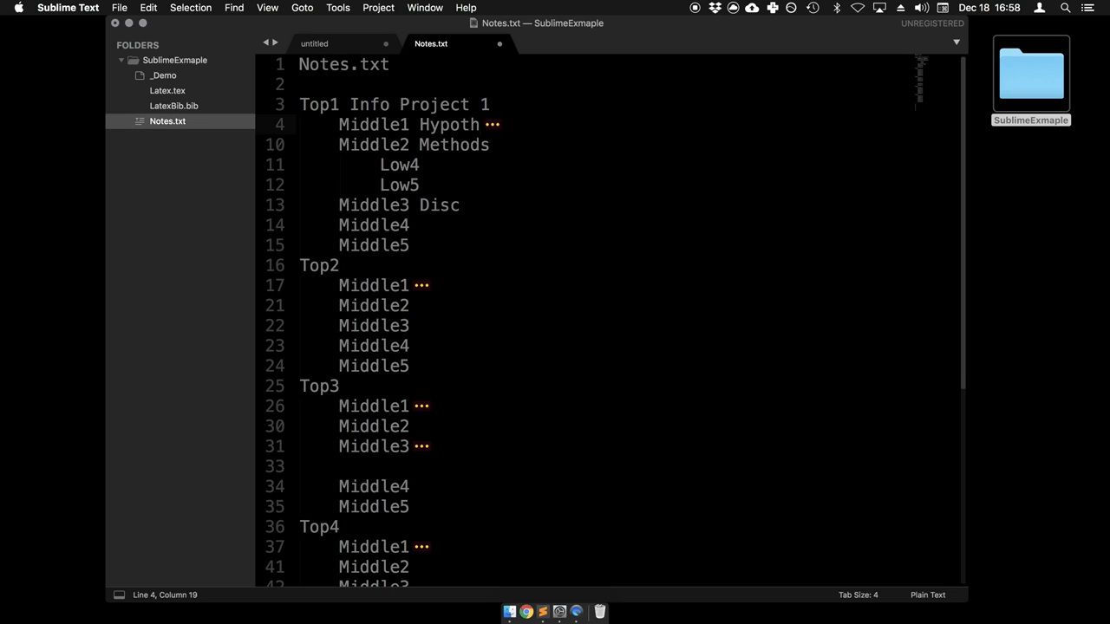
Append "- info" to the Low4 and Low5 lines under Middle2 Methods.
{"action": "key", "text": "Down"}
{"action": "key", "text": "Down"}
{"action": "key", "text": "Down"}
{"action": "key", "text": "Up"}
{"action": "type", "text": "- "}
{"action": "type", "text": "indo"}
{"action": "key", "text": "BackSpace"}
{"action": "key", "text": "BackSpace"}
{"action": "type", "text": "fo"}
{"action": "key", "text": "Down"}
{"action": "type", "text": "- info"}
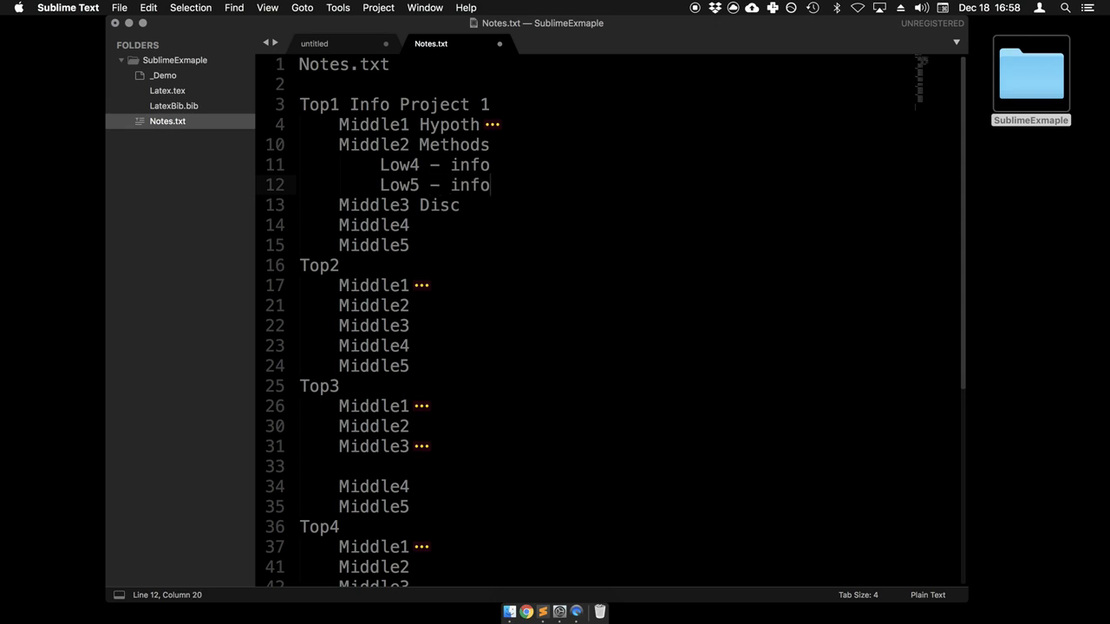
Undo the "- info" text added to the Low4 and Low5 lines.
{"action": "key", "text": "Down"}
{"action": "key", "text": "Up"}
{"action": "key", "text": "super+z"}
{"action": "key", "text": "super+z"}
{"action": "key", "text": "super+z"}
{"action": "key", "text": "super+z"}
{"action": "key", "text": "super+z"}
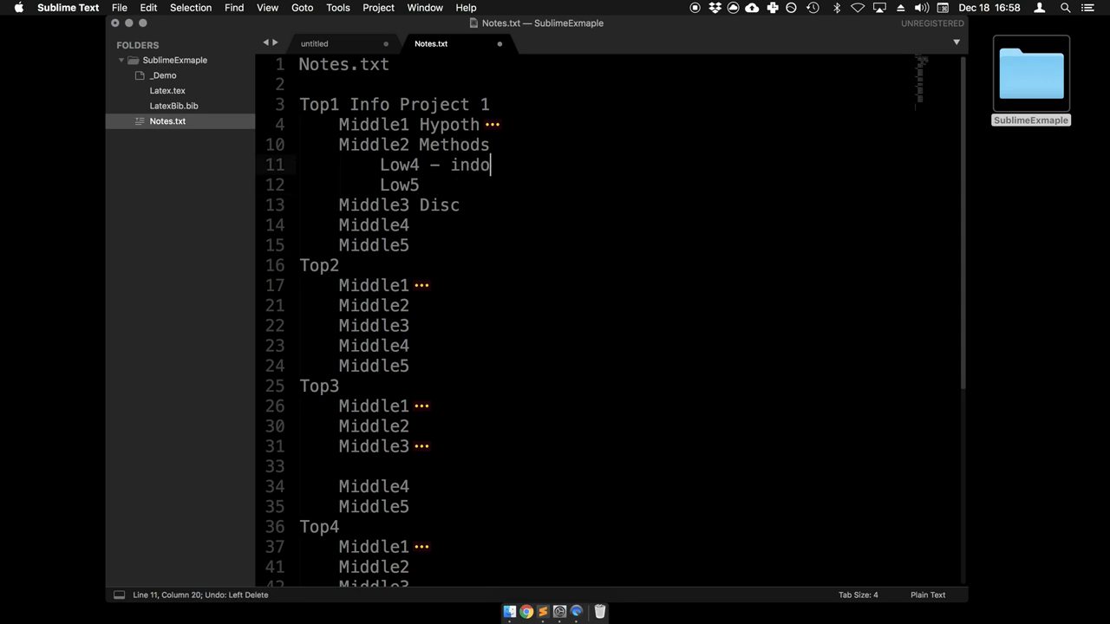
{"action": "key", "text": "super+z"}
Place simultaneous cursors at the ends of the Low4 and Low5 lines and append "- info" to both.
{"action": "key", "text": "Down"}
{"action": "key", "text": "shift+Up"}
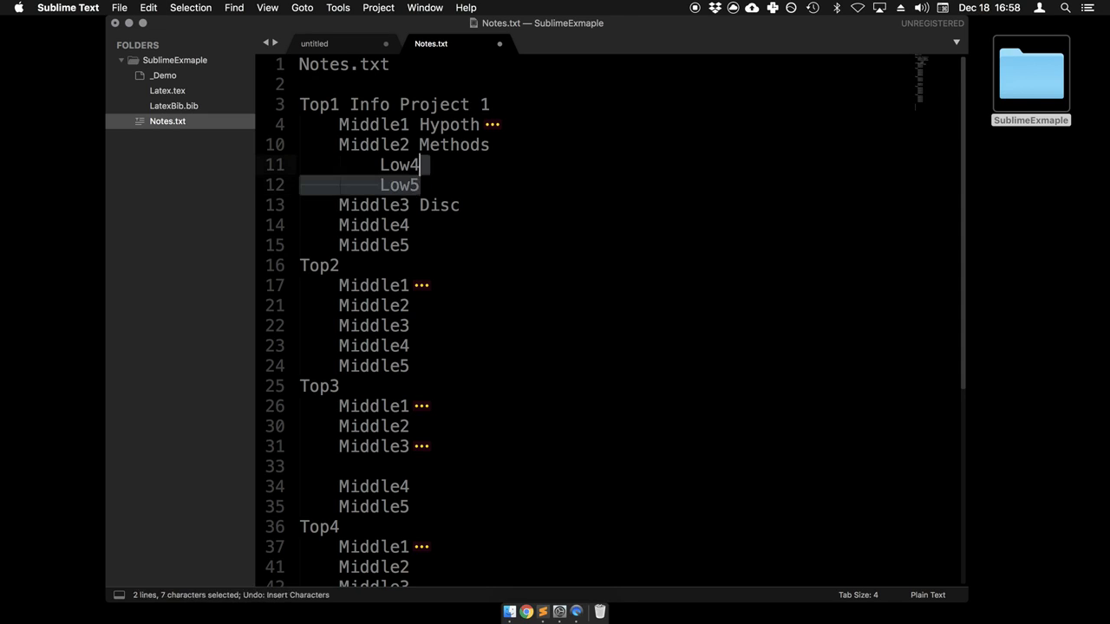
{"action": "key", "text": "shift+alt+Left"}
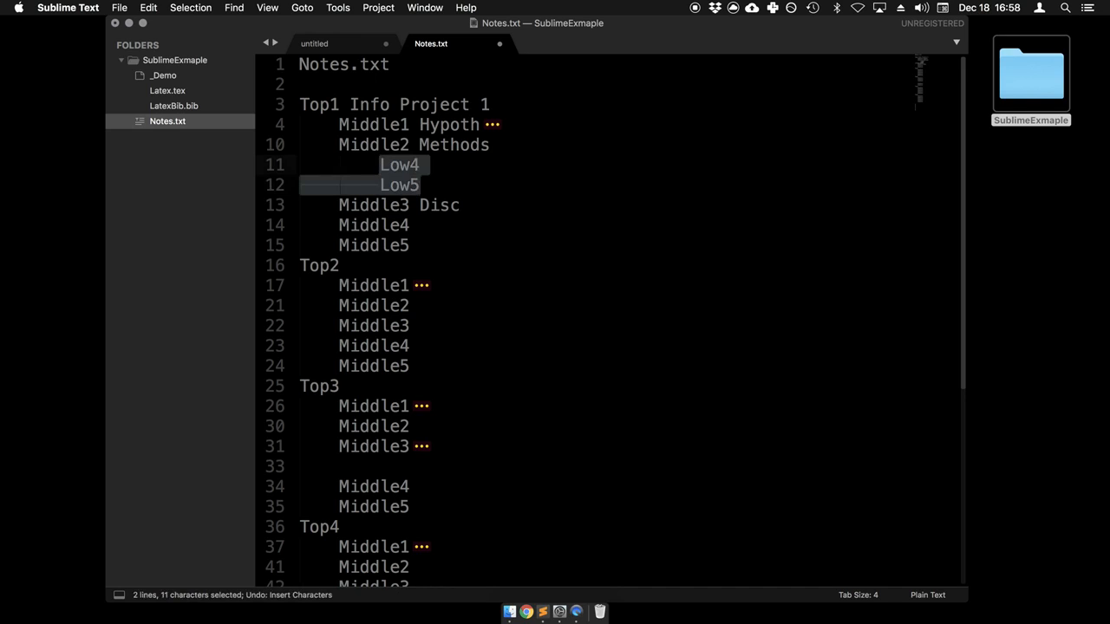
{"action": "key", "text": "super+shift+l"}
{"action": "key", "text": "Right"}
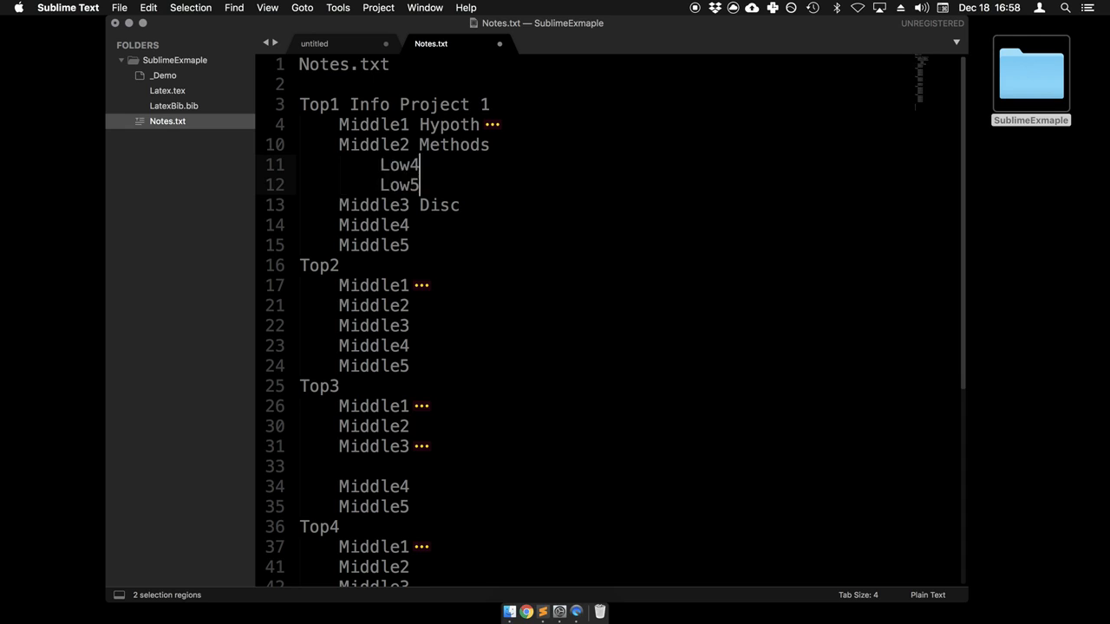
{"action": "type", "text": "- info"}
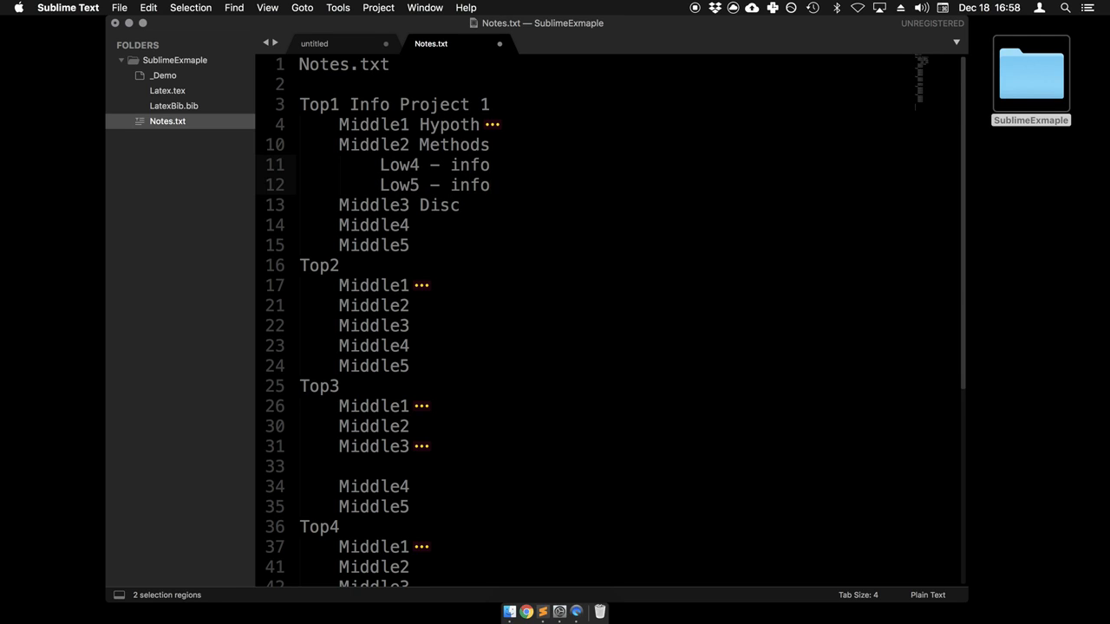
Add two indented "detail" lines beneath both Low4 and Low5 at once.
{"action": "key", "text": "Return"}
{"action": "key", "text": "Tab"}
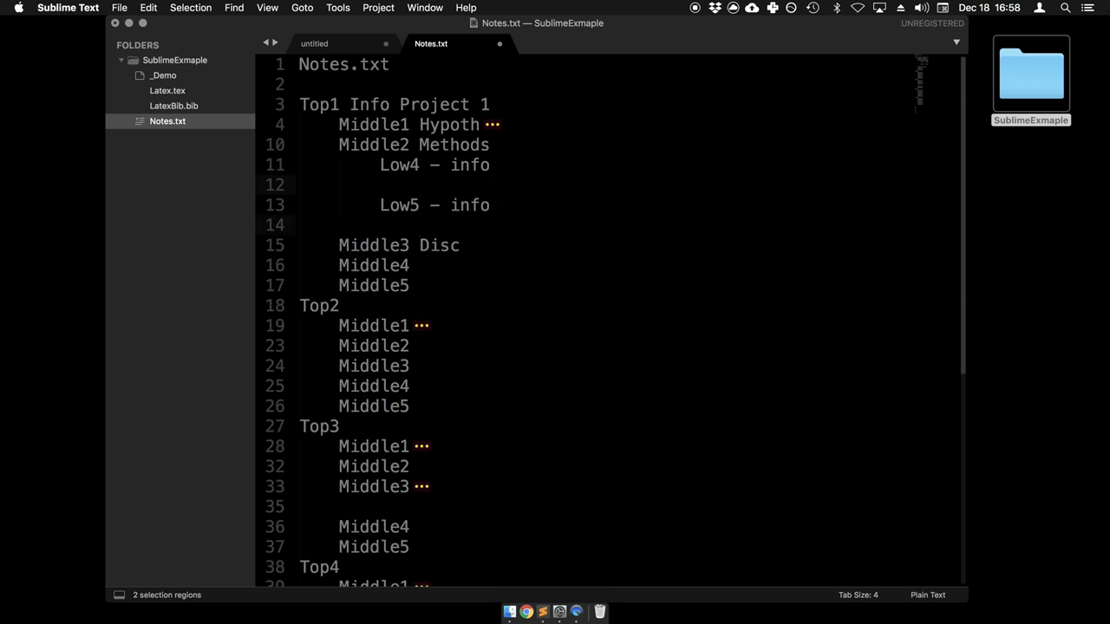
{"action": "type", "text": "detail"}
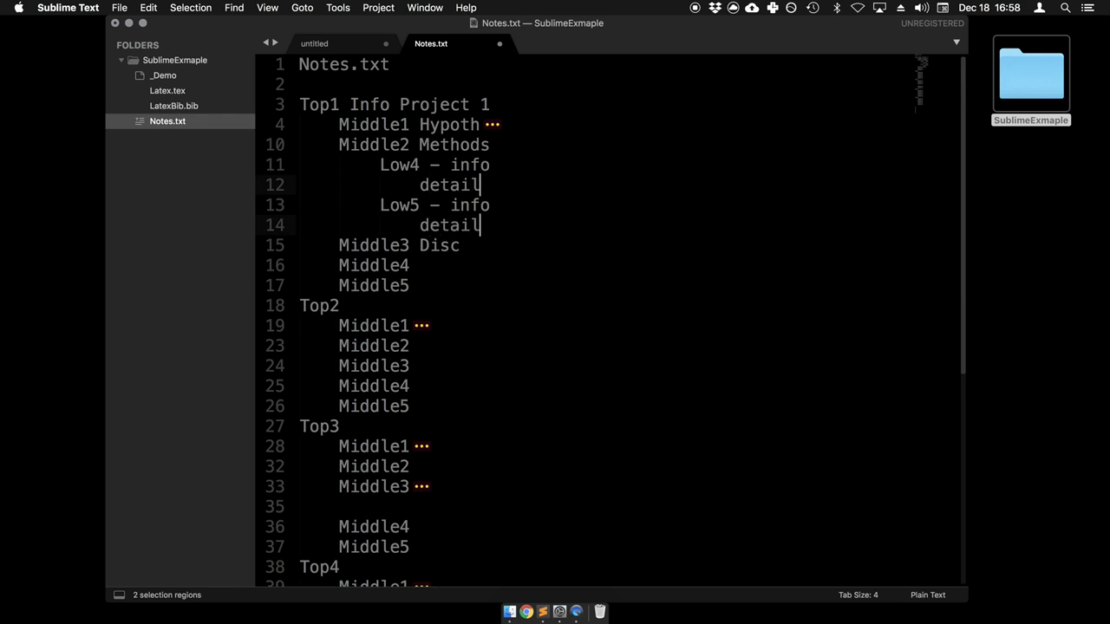
{"action": "key", "text": "Return"}
{"action": "type", "text": "detail 233"}
{"action": "key", "text": "BackSpace"}
{"action": "key", "text": "BackSpace"}
{"action": "key", "text": "BackSpace"}
{"action": "key", "text": "BackSpace"}
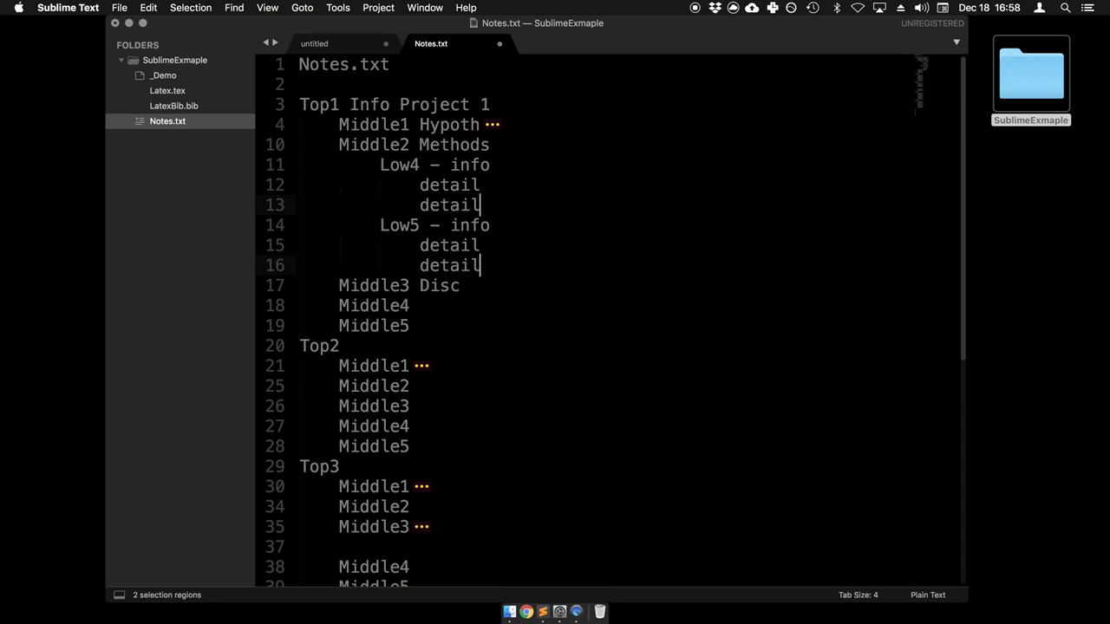
Select "Middle" in the Middle4 heading and replace every occurrence in the outline with "Level 2 ".
{"action": "key", "text": "Down"}
{"action": "key", "text": "Down"}
{"action": "key", "text": "Escape"}
{"action": "key", "text": "Down"}
{"action": "key", "text": "Down"}
{"action": "key", "text": "Right"}
{"action": "key", "text": "Down"}
{"action": "key", "text": "Right"}
{"action": "key", "text": "Right"}
{"action": "key", "text": "Right"}
{"action": "key", "text": "Right"}
{"action": "key", "text": "Right"}
{"action": "key", "text": "Left"}
{"action": "key", "text": "Up"}
{"action": "key", "text": "shift+alt+Right"}
{"action": "key", "text": "shift+Left"}
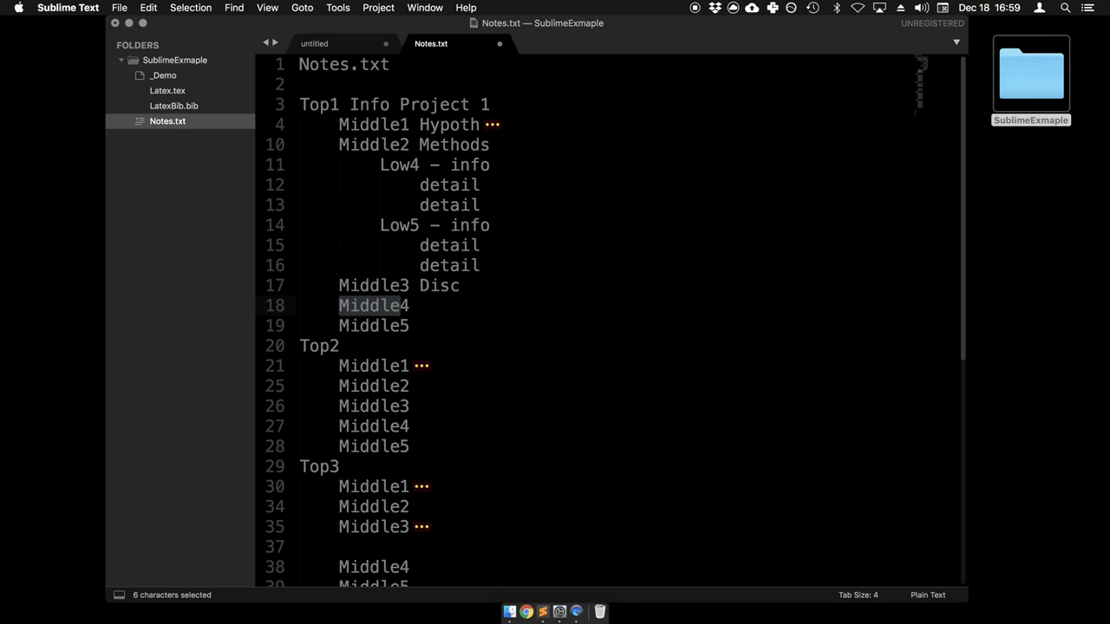
{"action": "key", "text": "ctrl+super+g"}
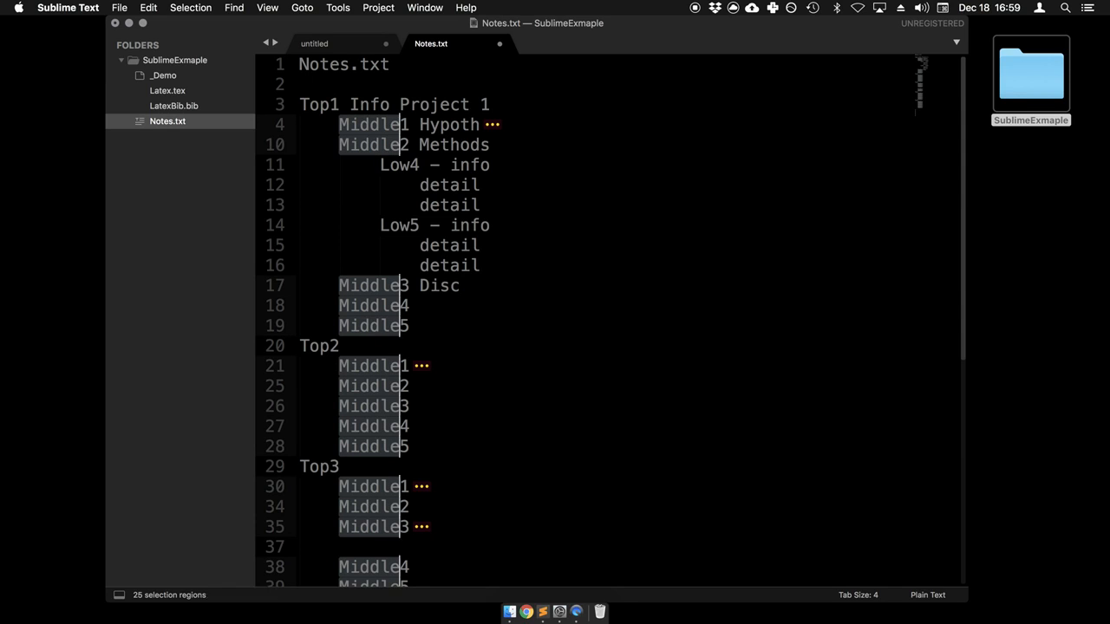
{"action": "type", "text": "Level 2"}
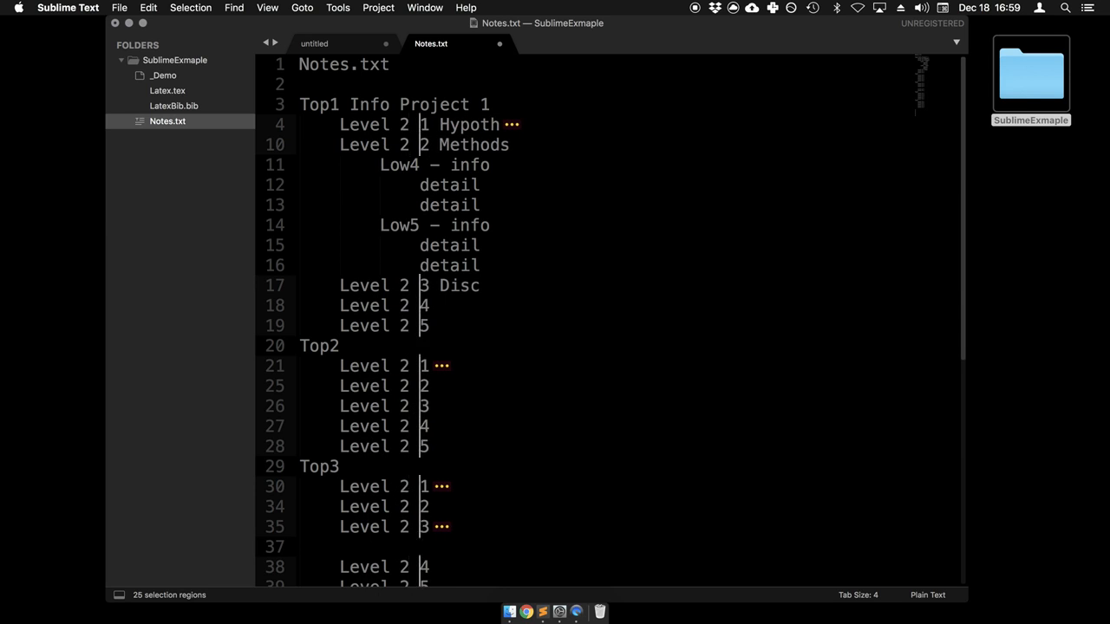
Delete everything after "Level 2" on all those headings at once, including their folded contents.
{"action": "key", "text": "super+Right"}
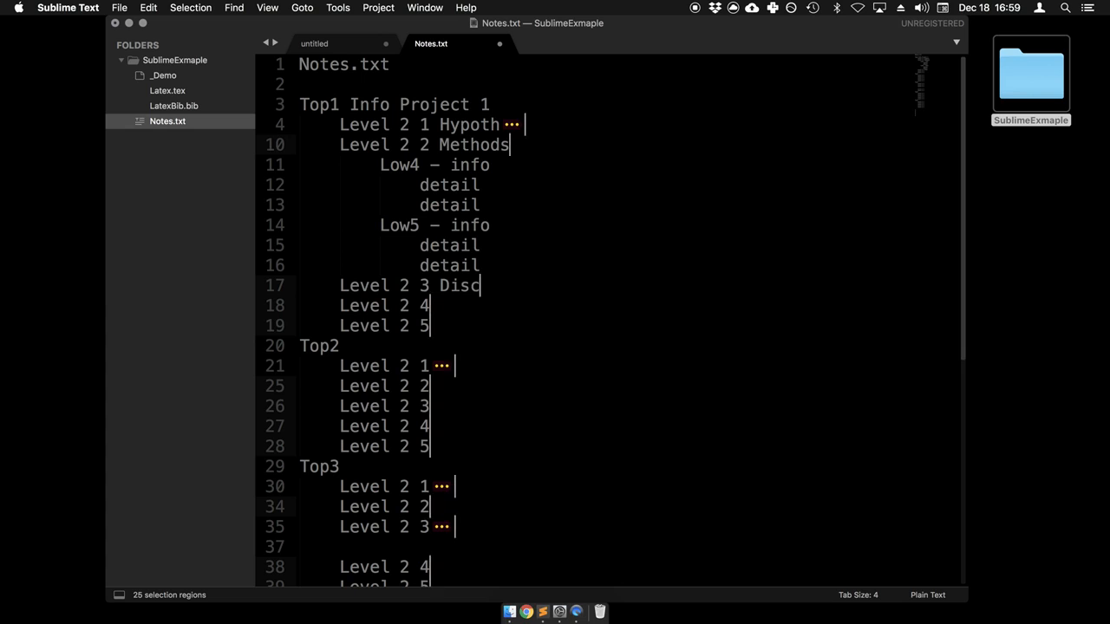
{"action": "key", "text": "super+Left"}
{"action": "key", "text": "alt+Right"}
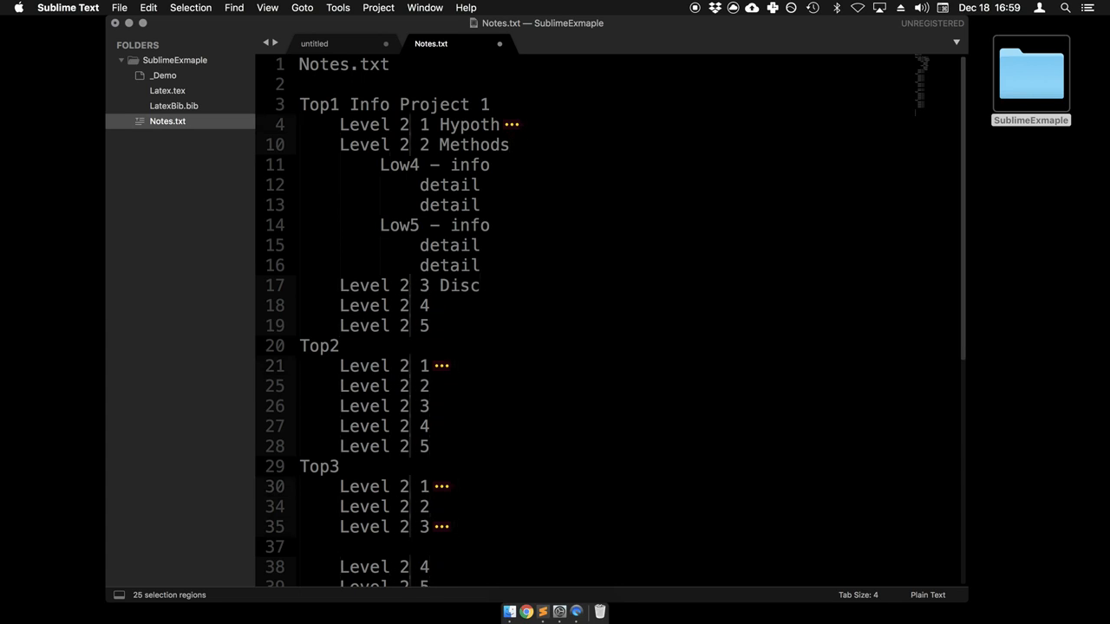
{"action": "key", "text": "shift+super+Right"}
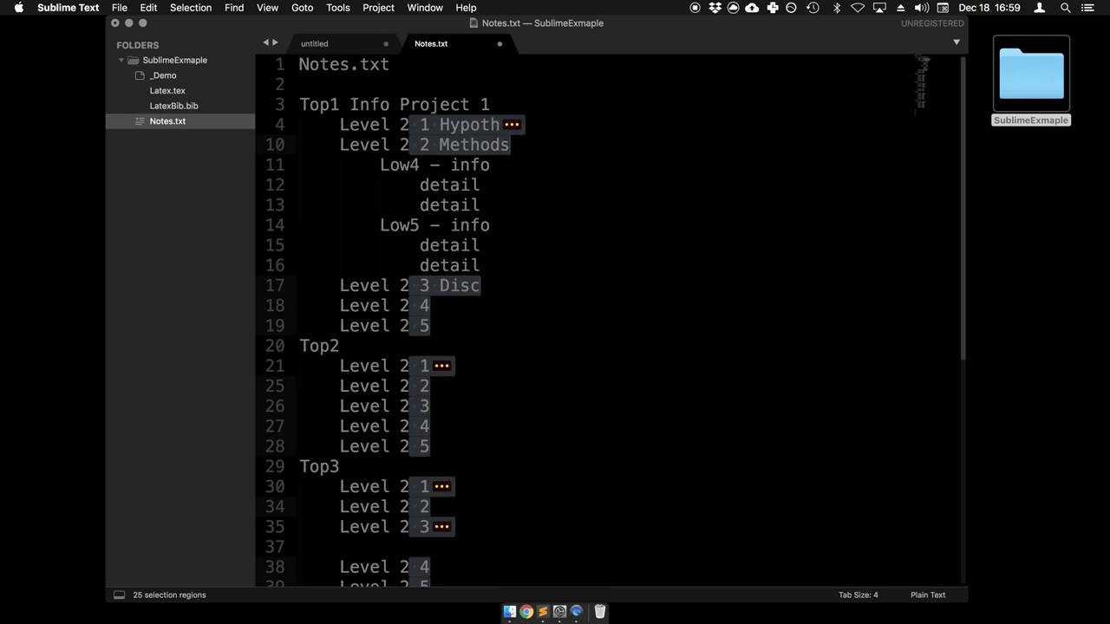
{"action": "key", "text": "BackSpace"}
{"action": "key", "text": "Escape"}
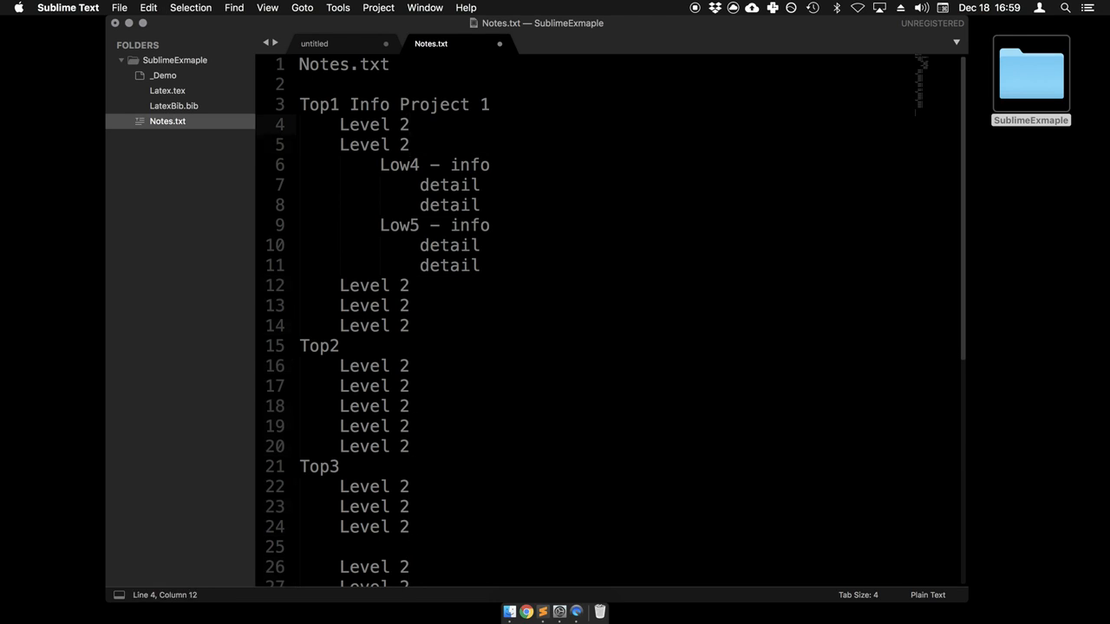
Undo that deletion and remove only the text following "Level 2" on each heading line, leaving the unfolded sub-lines.
{"action": "key", "text": "super+z"}
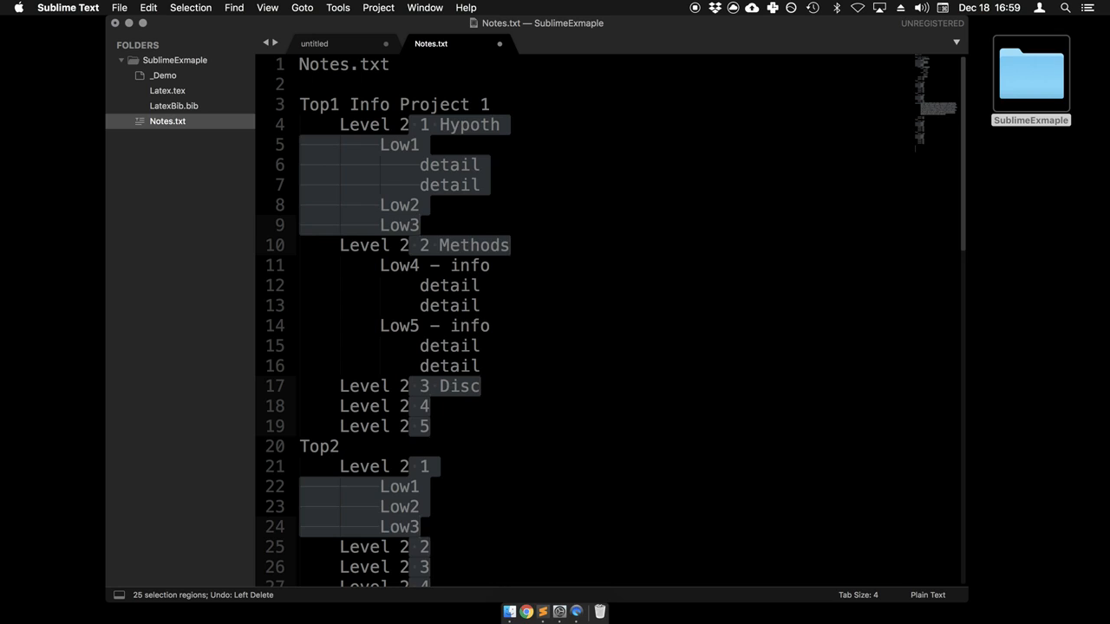
{"action": "key", "text": "Left"}
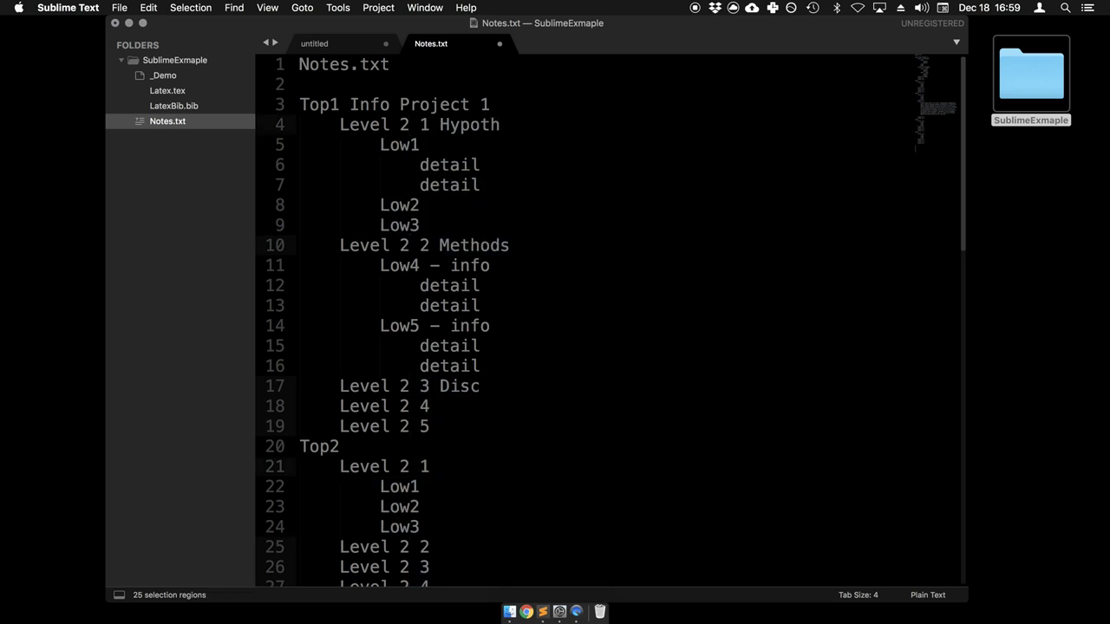
{"action": "key", "text": "super+shift+Right"}
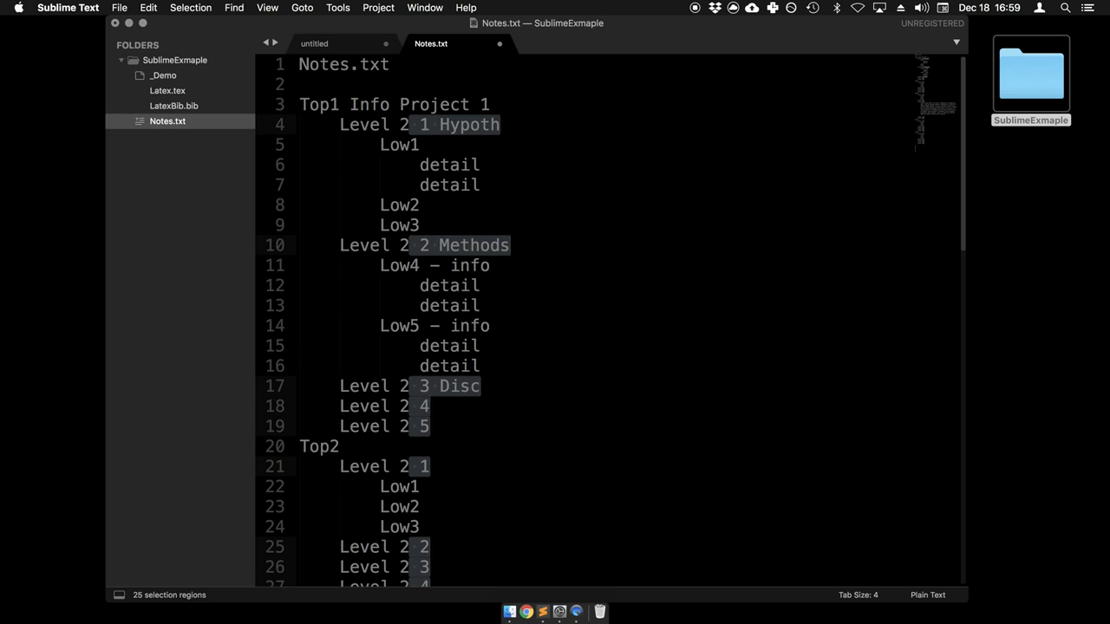
{"action": "key", "text": "BackSpace"}
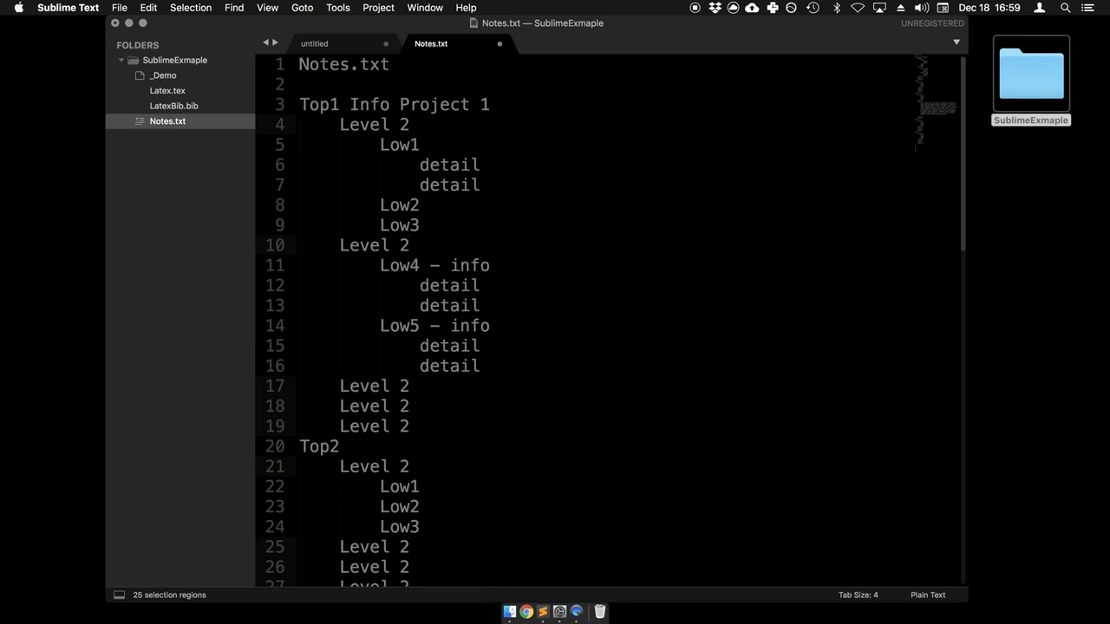
Undo the outline edits back through the Level 2 replacement, info and detail text, and heading labels, to "d" on line 7.
{"action": "key", "text": "super+z"}
{"action": "key", "text": "super+z"}
{"action": "key", "text": "super+z"}
{"action": "key", "text": "super+z"}
{"action": "key", "text": "super+z"}
{"action": "key", "text": "super+z"}
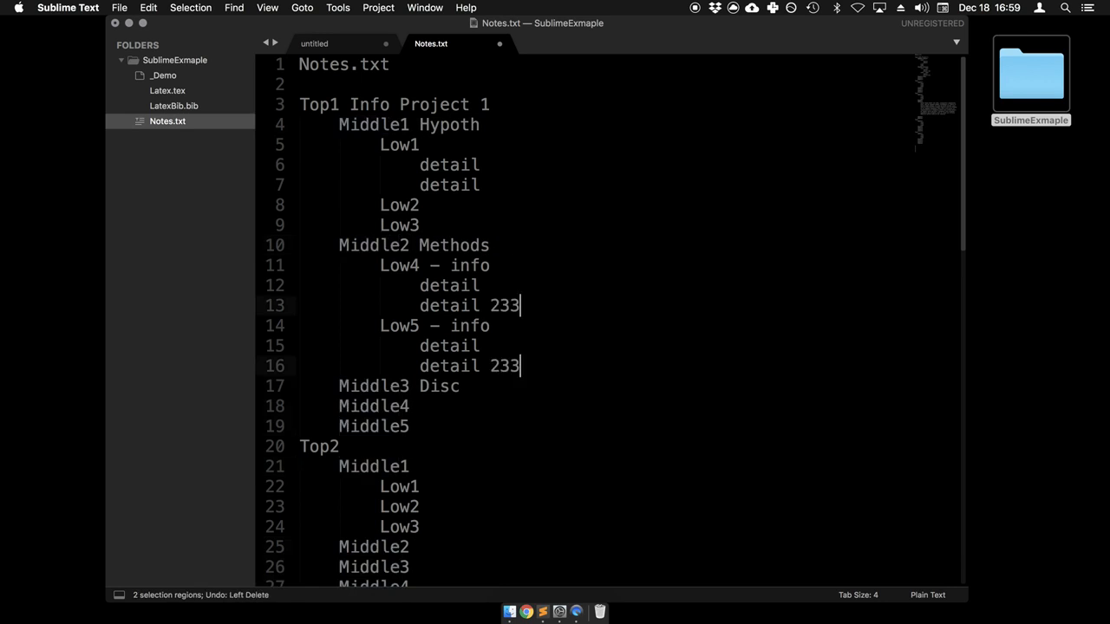
{"action": "key", "text": "super+z"}
{"action": "key", "text": "super+z"}
{"action": "key", "text": "super+z"}
{"action": "key", "text": "super+z"}
{"action": "key", "text": "super+z"}
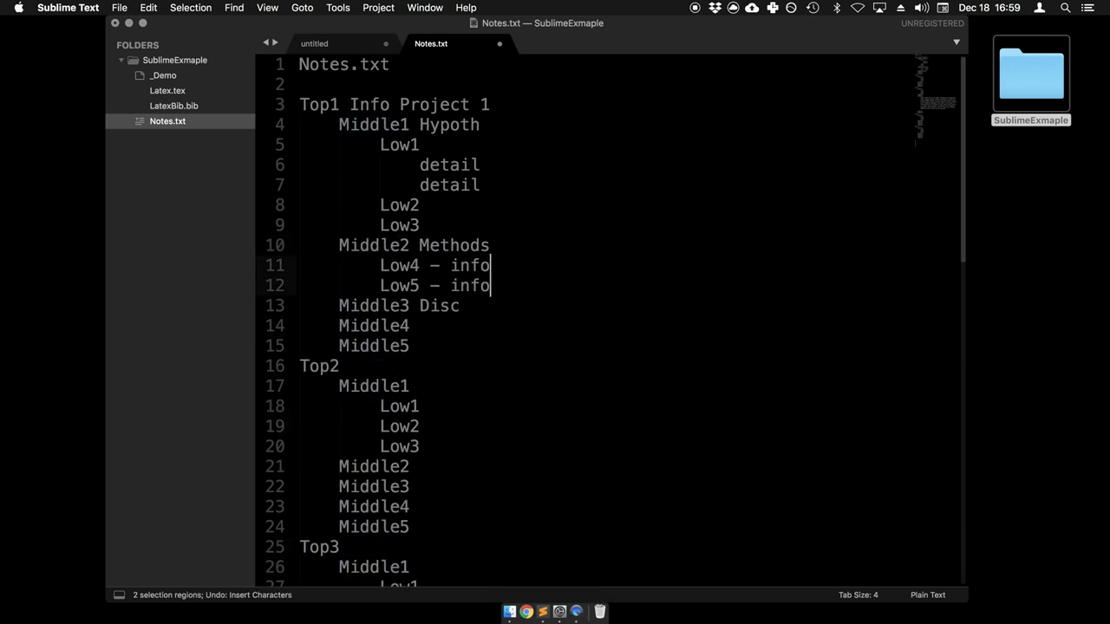
{"action": "key", "text": "super+z"}
{"action": "key", "text": "super+z"}
{"action": "key", "text": "super+z"}
{"action": "key", "text": "super+z"}
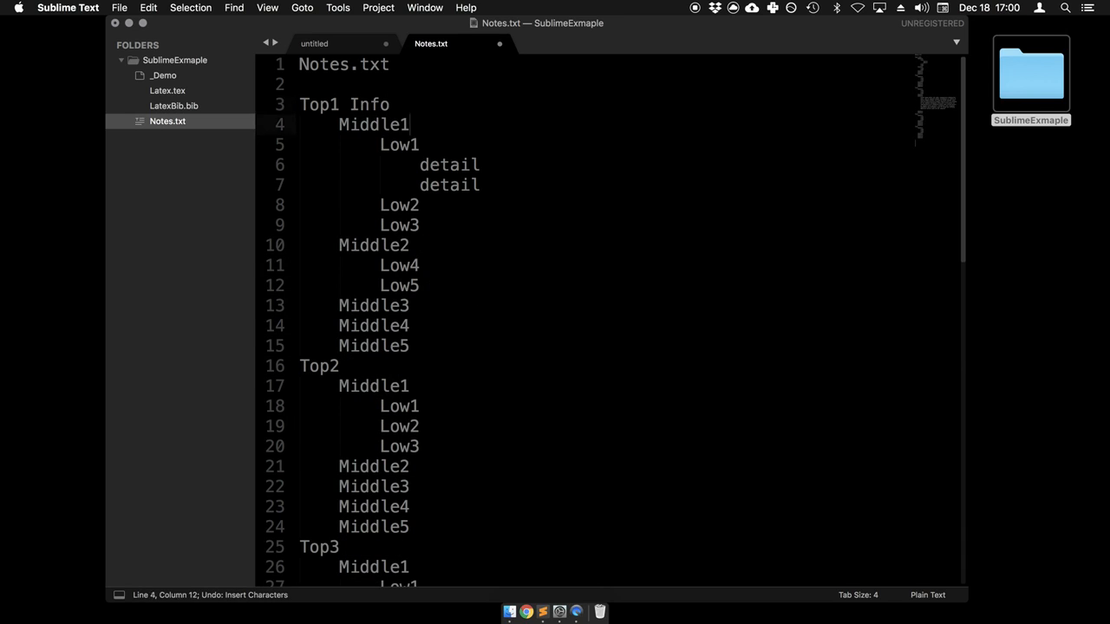
{"action": "key", "text": "super+alt+bracketleft"}
{"action": "key", "text": "super+z"}
{"action": "key", "text": "super+z"}
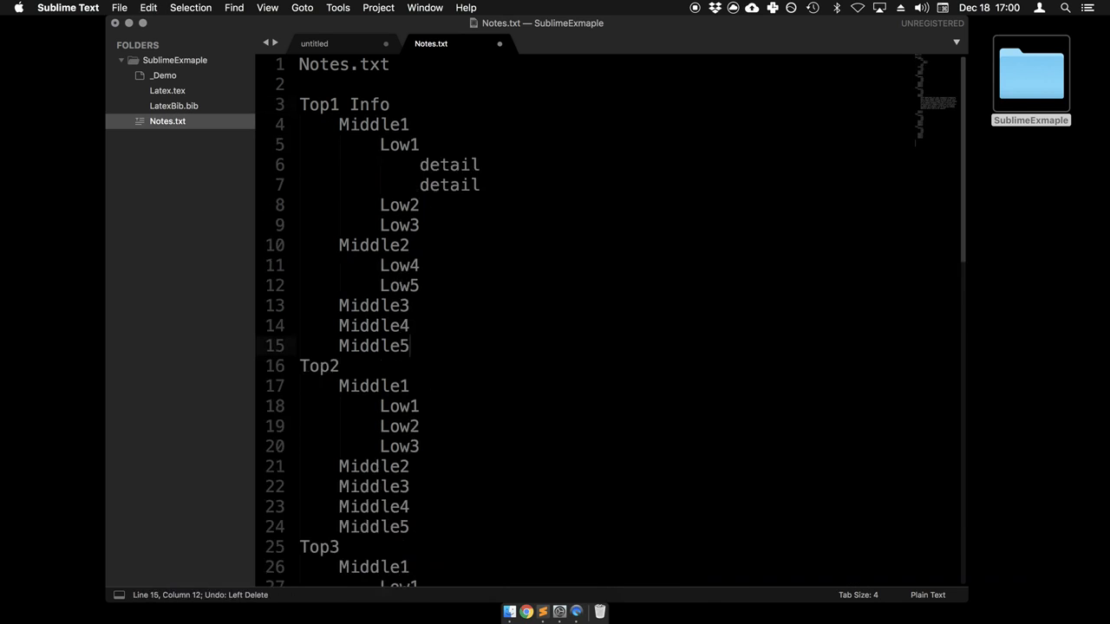
{"action": "key", "text": "super+z"}
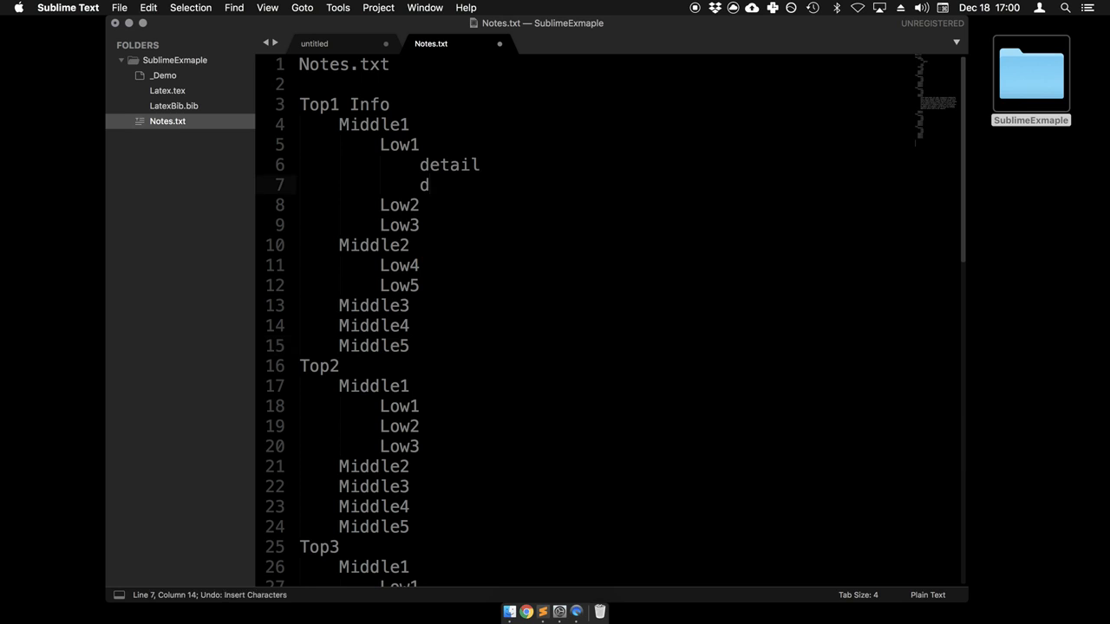
Try deleting the folded contents of the Top1 Info section, and undo the deletion.
{"action": "key", "text": "Up"}
{"action": "key", "text": "Up"}
{"action": "key", "text": "Up"}
{"action": "key", "text": "super+Left"}
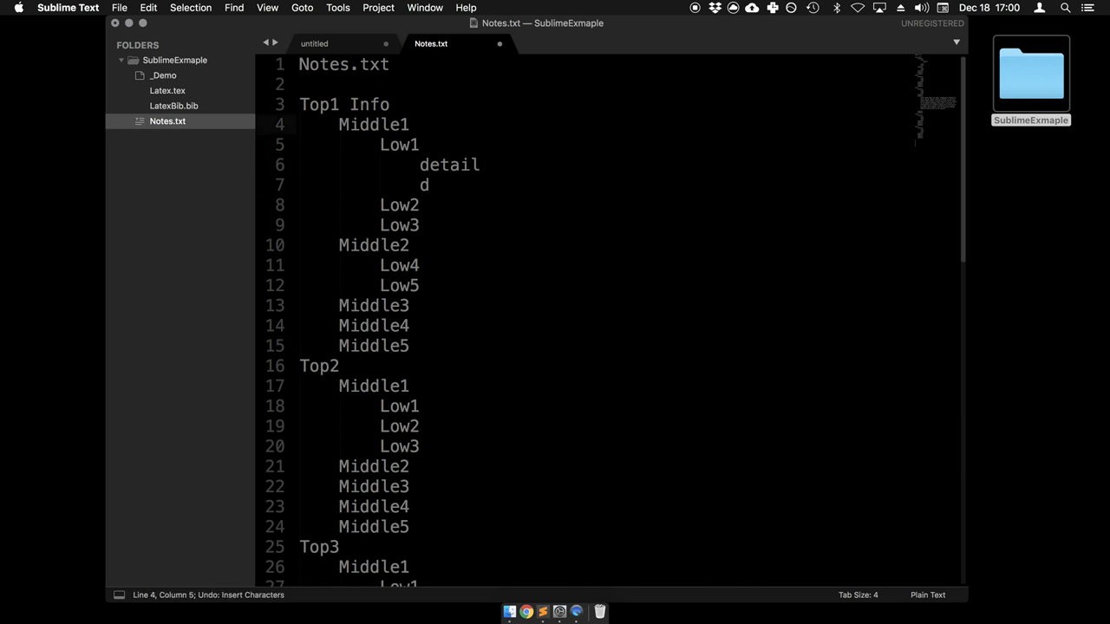
{"action": "key", "text": "super+alt+["}
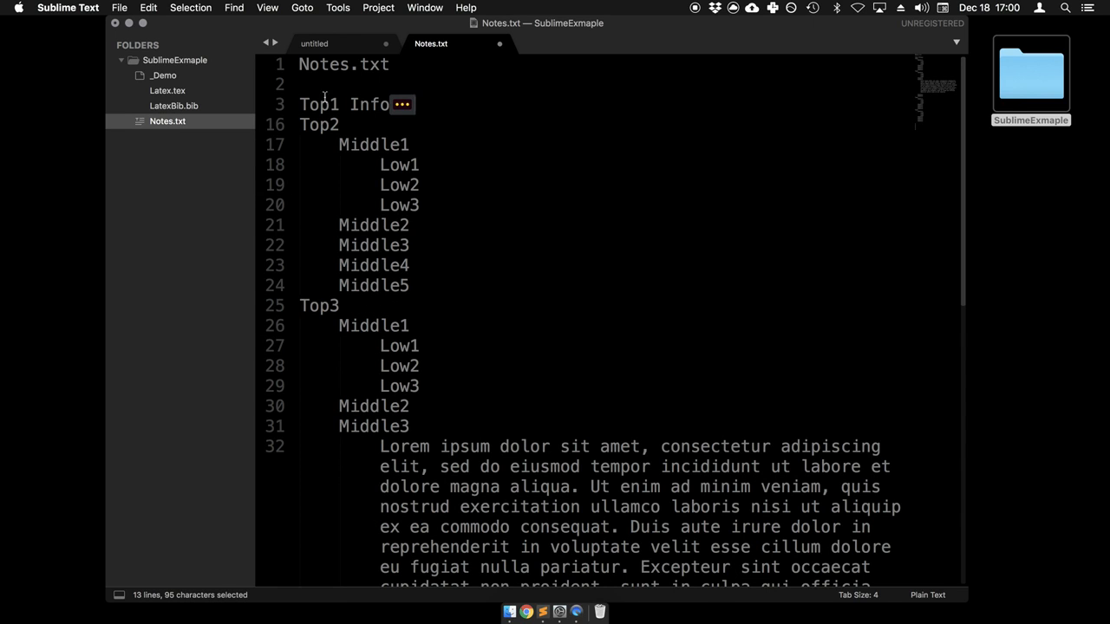
{"action": "mouse_move", "coordinate": [265, 118]}
{"action": "key", "text": "BackSpace"}
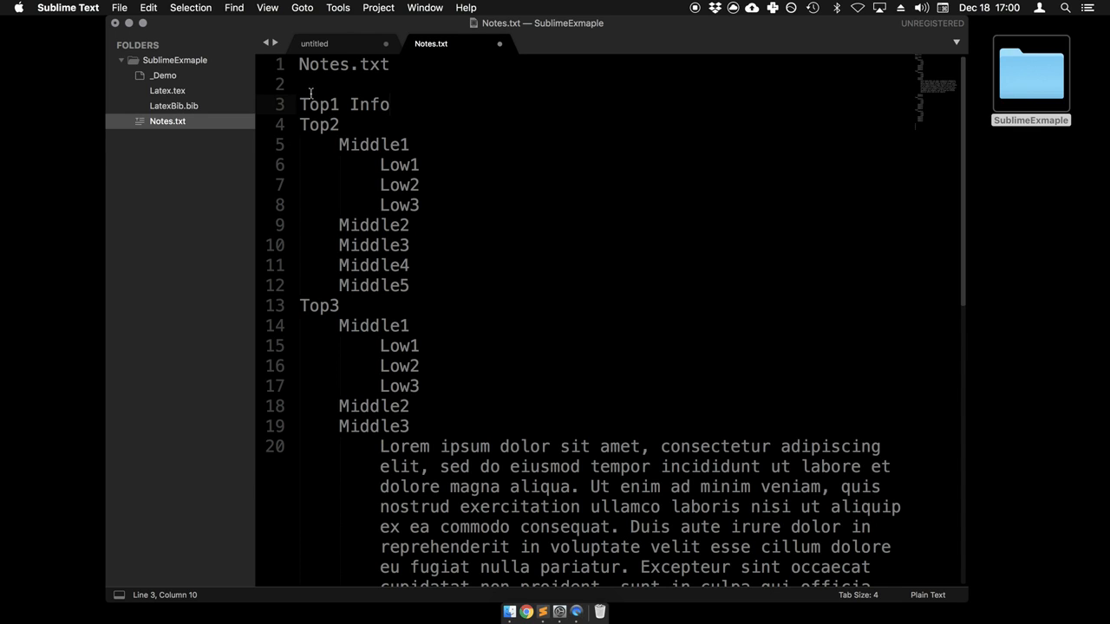
{"action": "key", "text": "ctrl+z"}
Insert " be carefull " between "Middle" and the number in every Middle heading at once, and return to a single cursor.
{"action": "left_click", "coordinate": [390, 102]}
{"action": "left_click", "coordinate": [400, 124]}
{"action": "key", "text": "super+Left"}
{"action": "key", "text": "super+shift+Right"}
{"action": "key", "text": "shift+Left"}
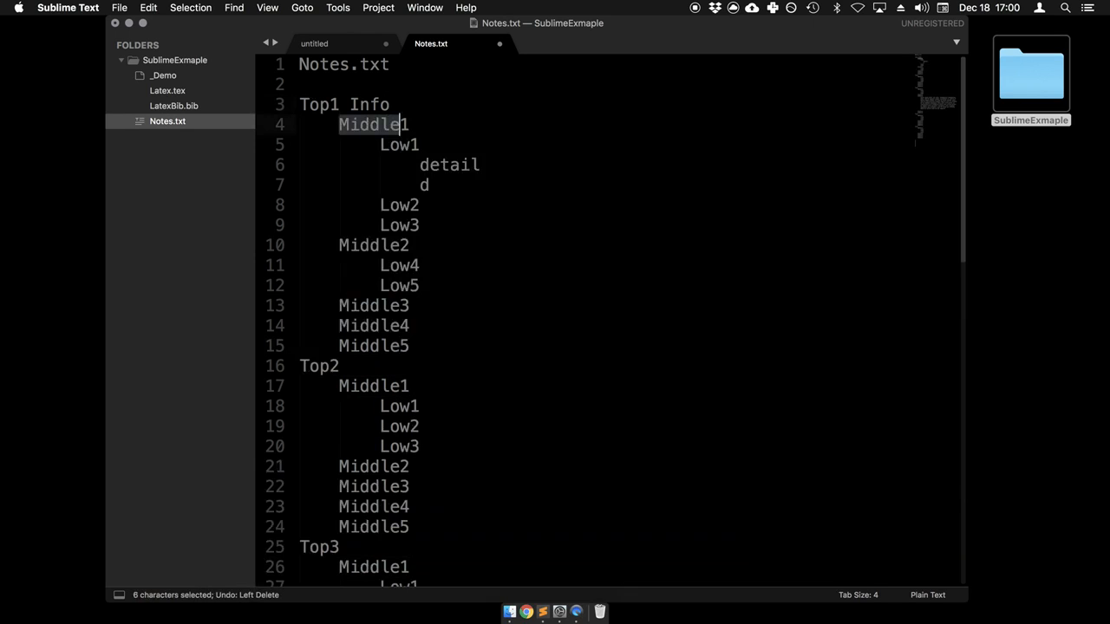
{"action": "key", "text": "ctrl+super+g"}
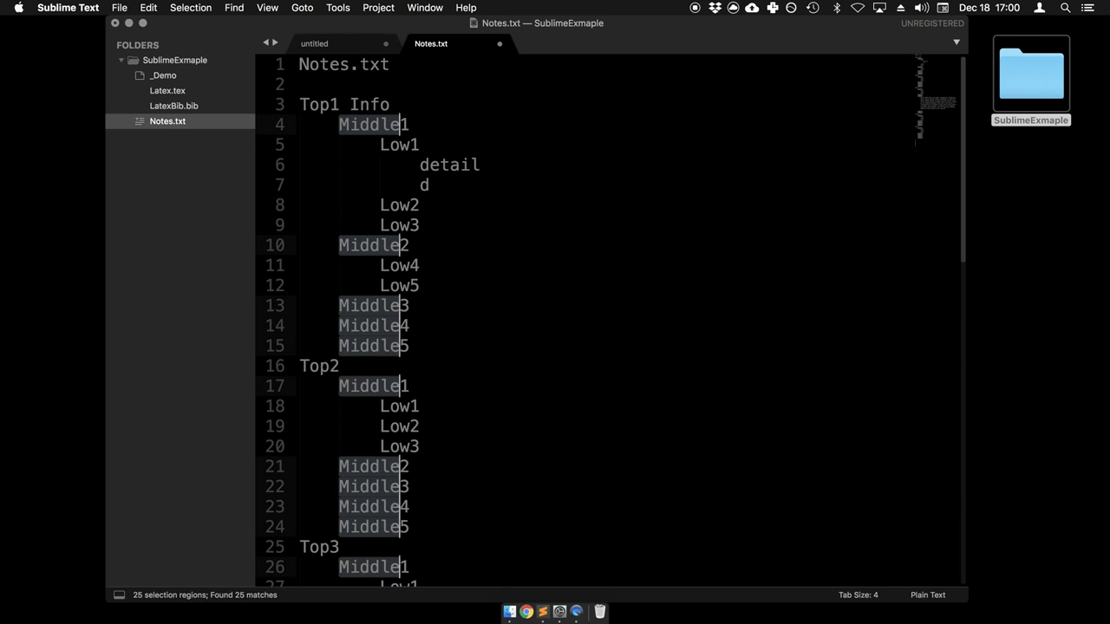
{"action": "key", "text": "Right"}
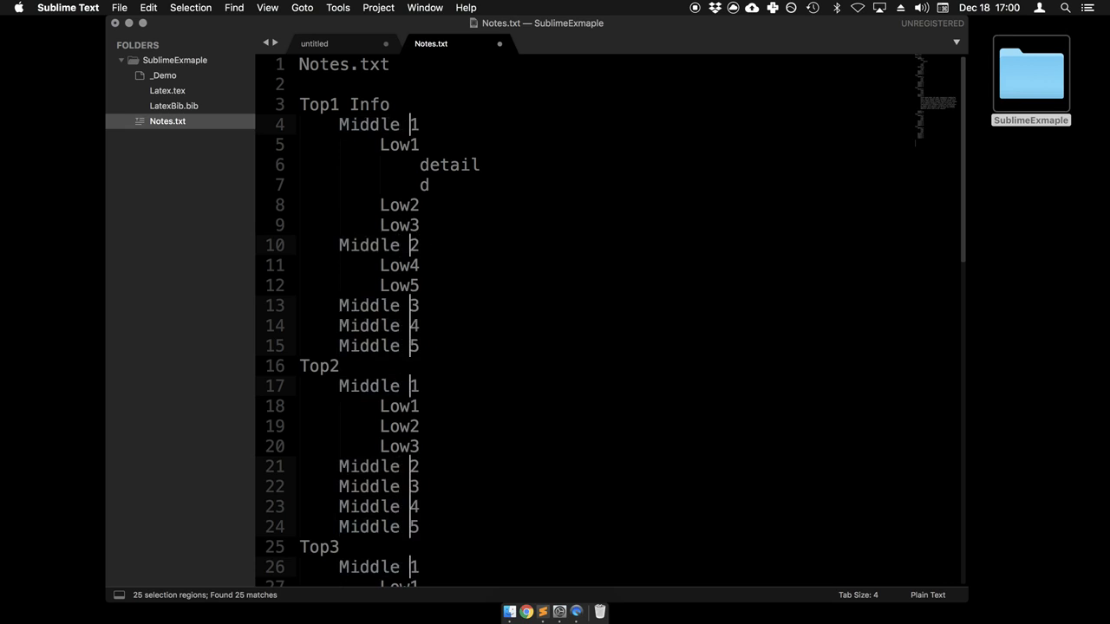
{"action": "type", "text": "be carefull"}
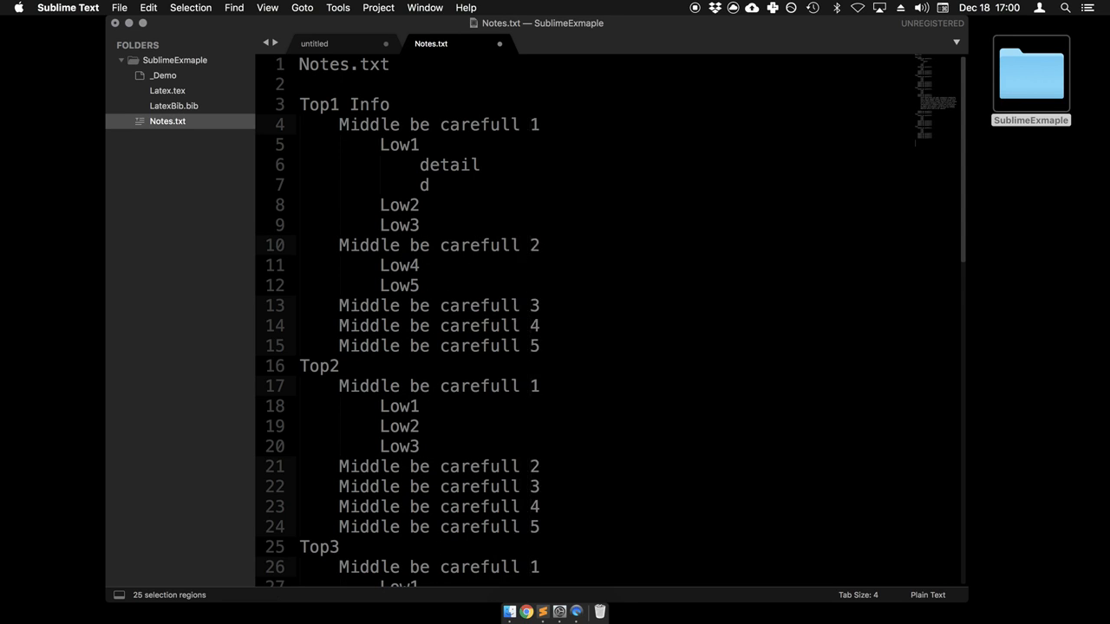
{"action": "key", "text": "Up"}
{"action": "key", "text": "Escape"}
Fold the contents of the Top1 Info section and unfold them again.
{"action": "left_click", "coordinate": [335, 121]}
{"action": "key", "text": "super+alt+bracketleft"}
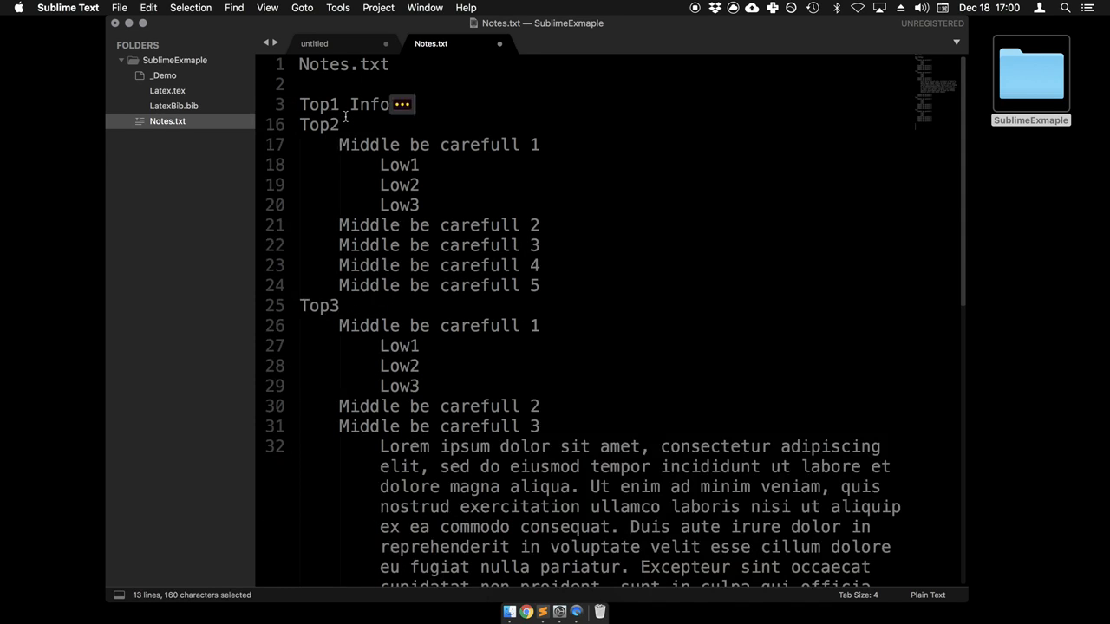
{"action": "key", "text": "super+alt+bracketright"}
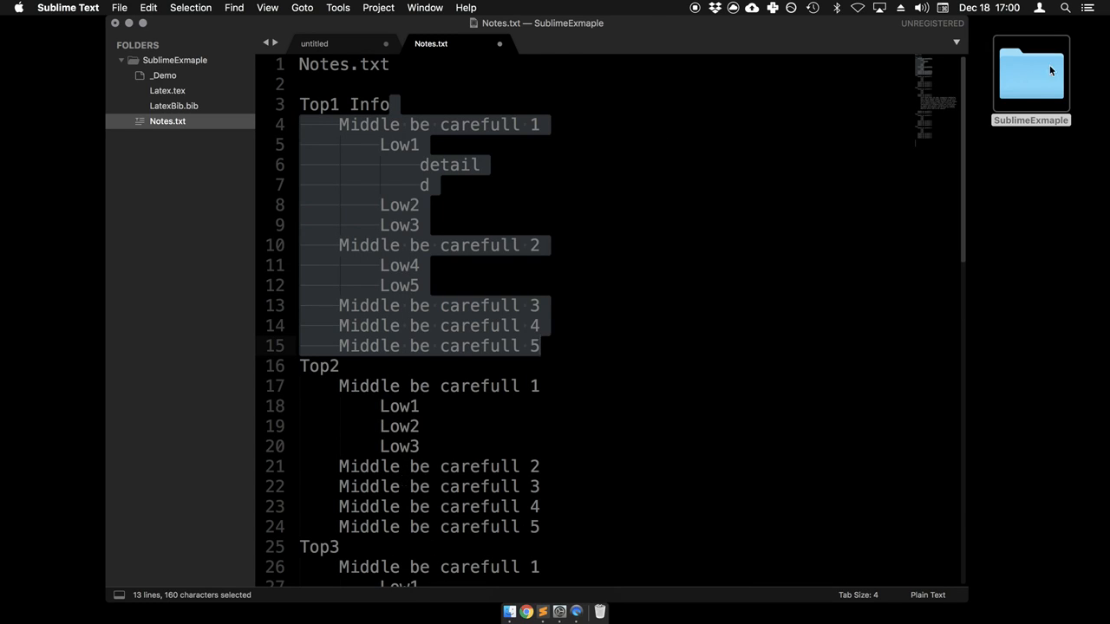
Select the Lorem ipsum text from its beginning into the word "culpa" under Top3's third Middle heading.
{"action": "left_click_drag", "start_coordinate": [923, 73], "coordinate": [921, 75]}
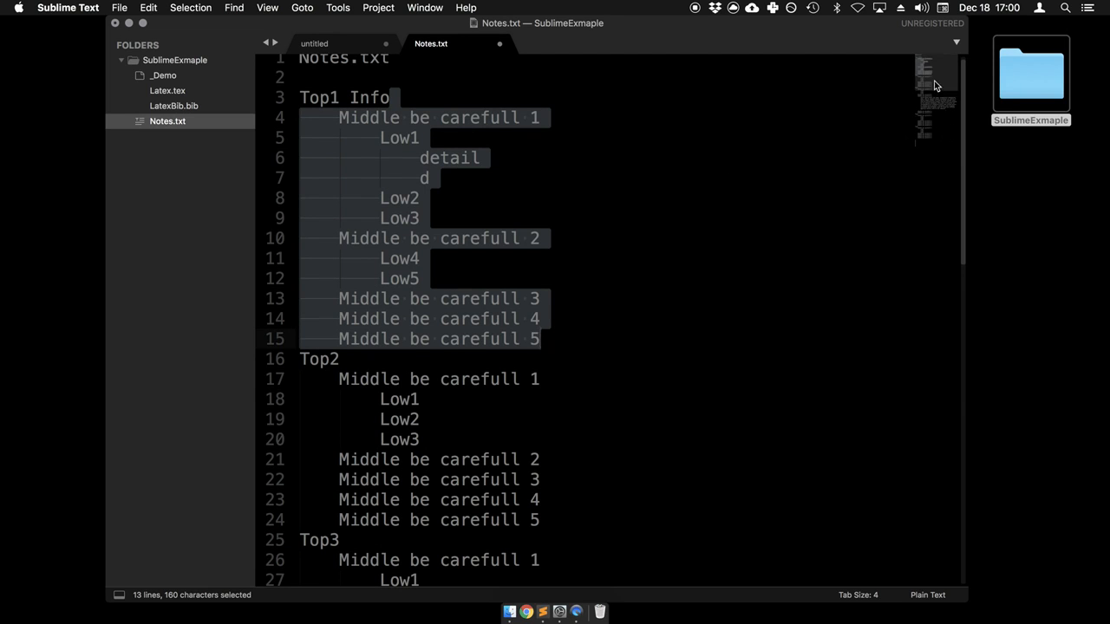
{"action": "scroll", "coordinate": [936, 96], "scroll_direction": "down", "scroll_amount": 6}
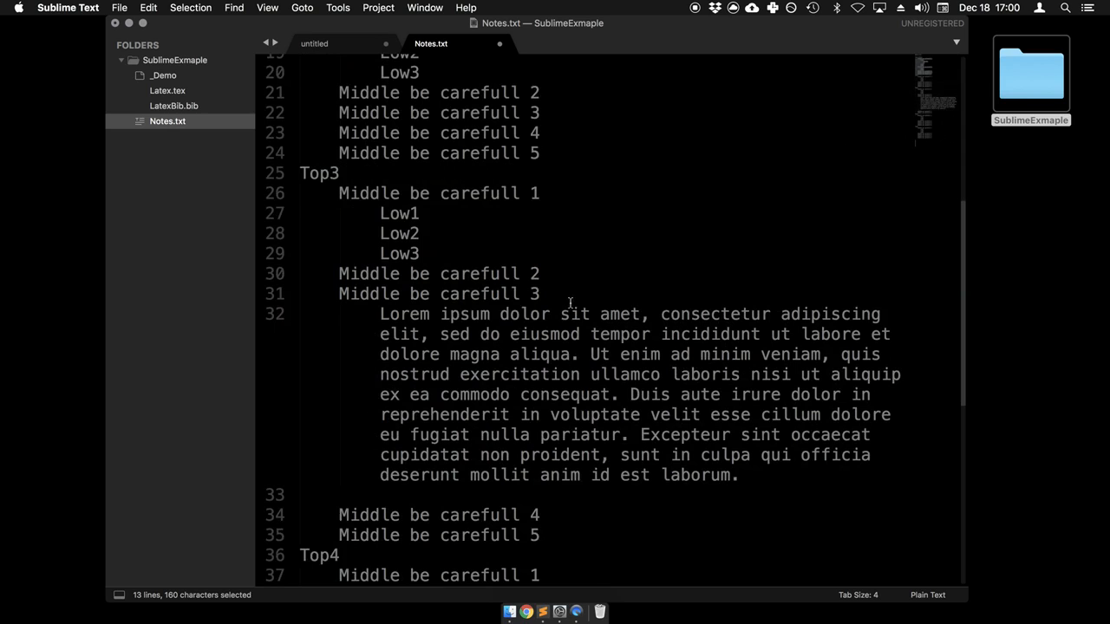
{"action": "left_click_drag", "start_coordinate": [380, 317], "coordinate": [740, 460]}
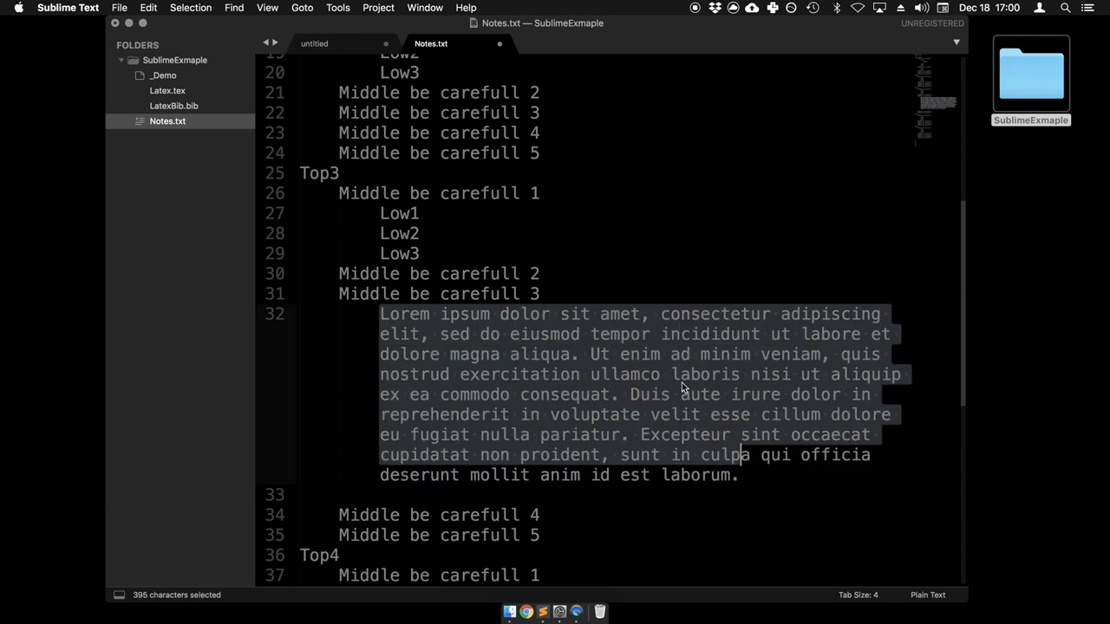
Clear the Lorem ipsum selection and set the syntax of Notes.txt to LaTeX.
{"action": "left_click", "coordinate": [651, 317]}
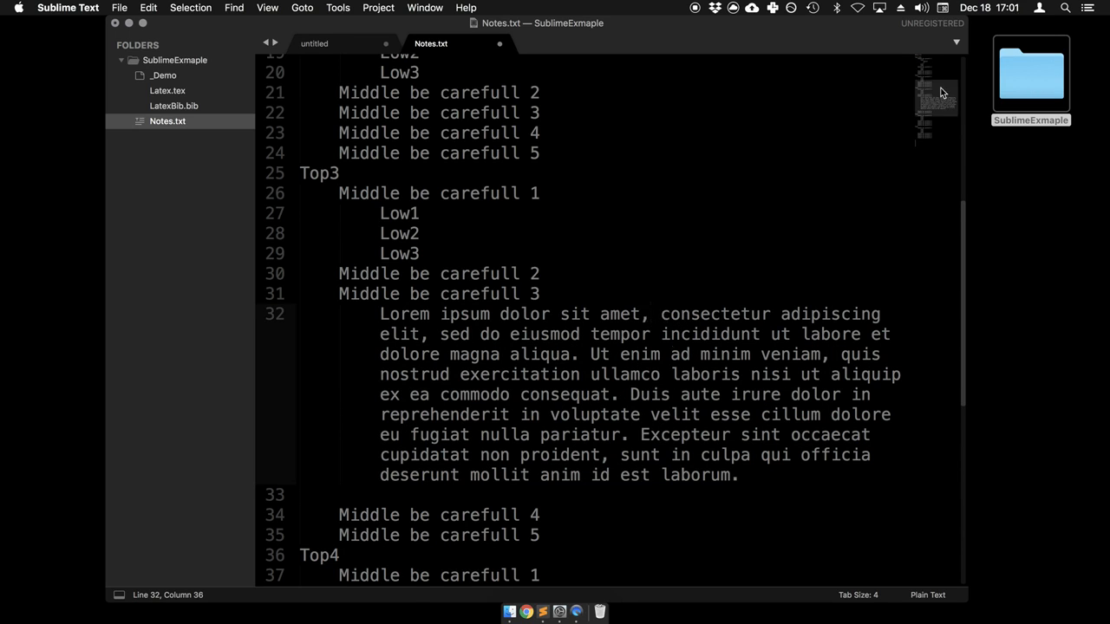
{"action": "left_click_drag", "start_coordinate": [943, 92], "coordinate": [943, 60]}
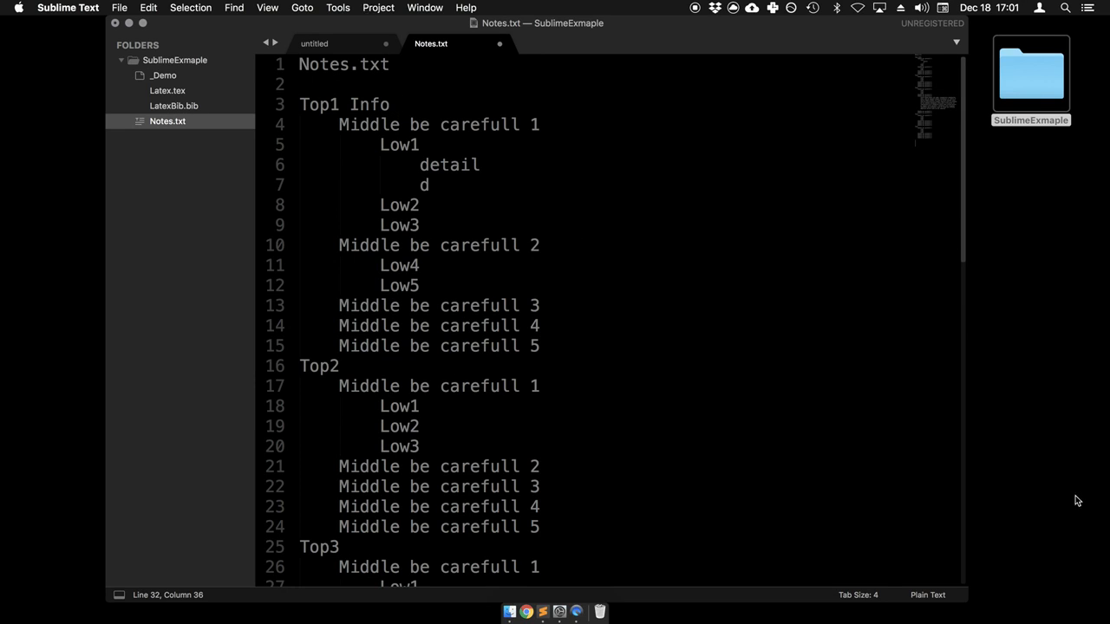
{"action": "left_click", "coordinate": [917, 595]}
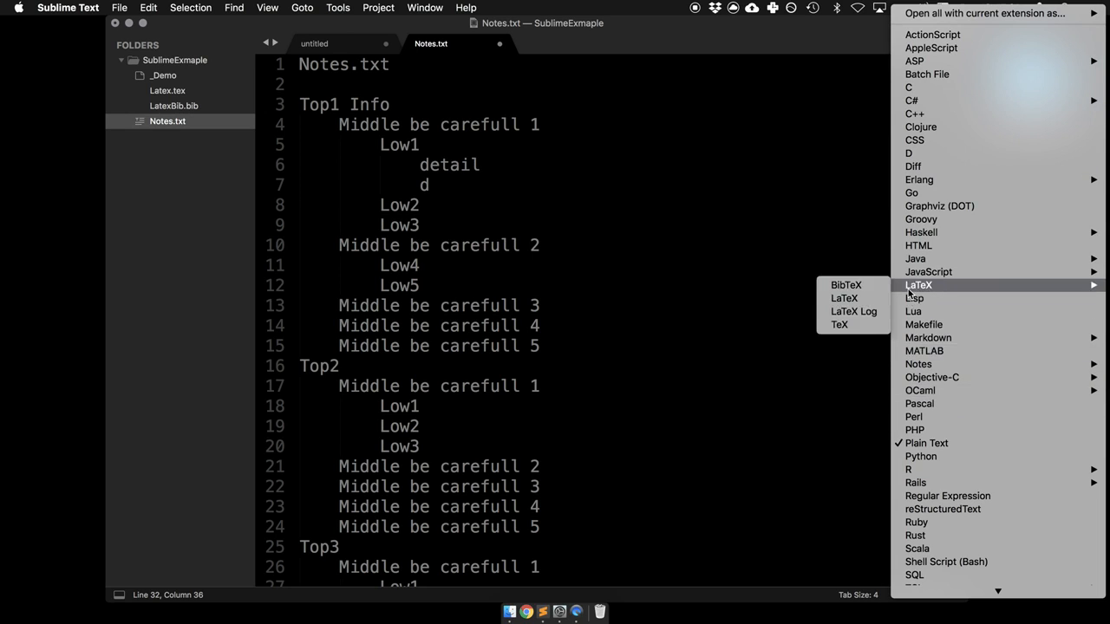
{"action": "left_click", "coordinate": [866, 298]}
Insert a backslash directly before the "Top1 Info" heading on line 3.
{"action": "left_click", "coordinate": [424, 107]}
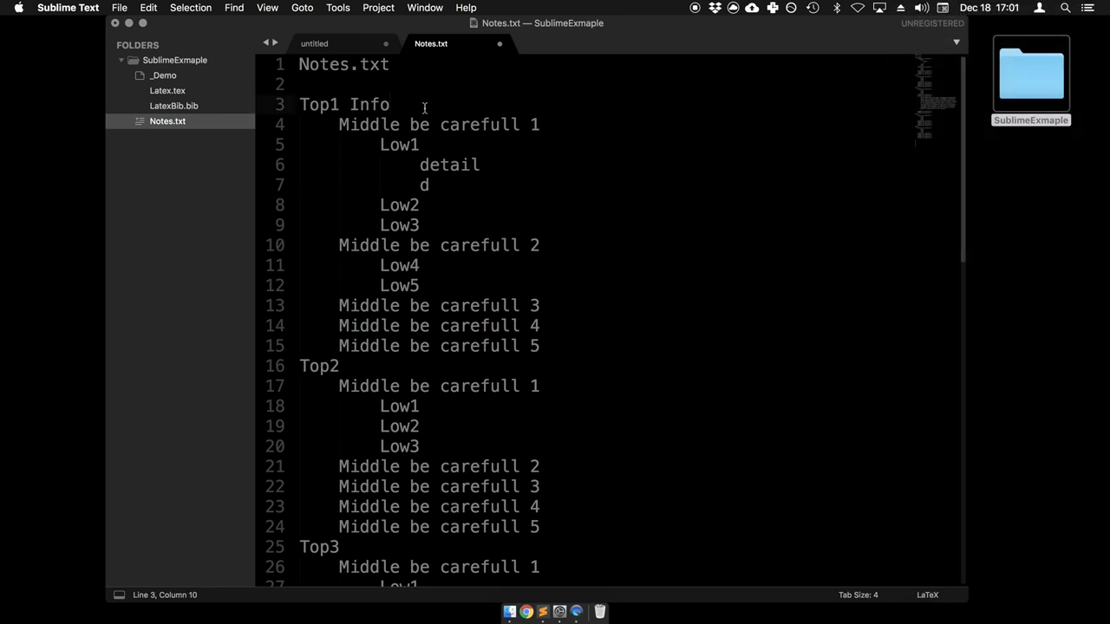
{"action": "key", "text": "super+Left"}
{"action": "type", "text": "/"}
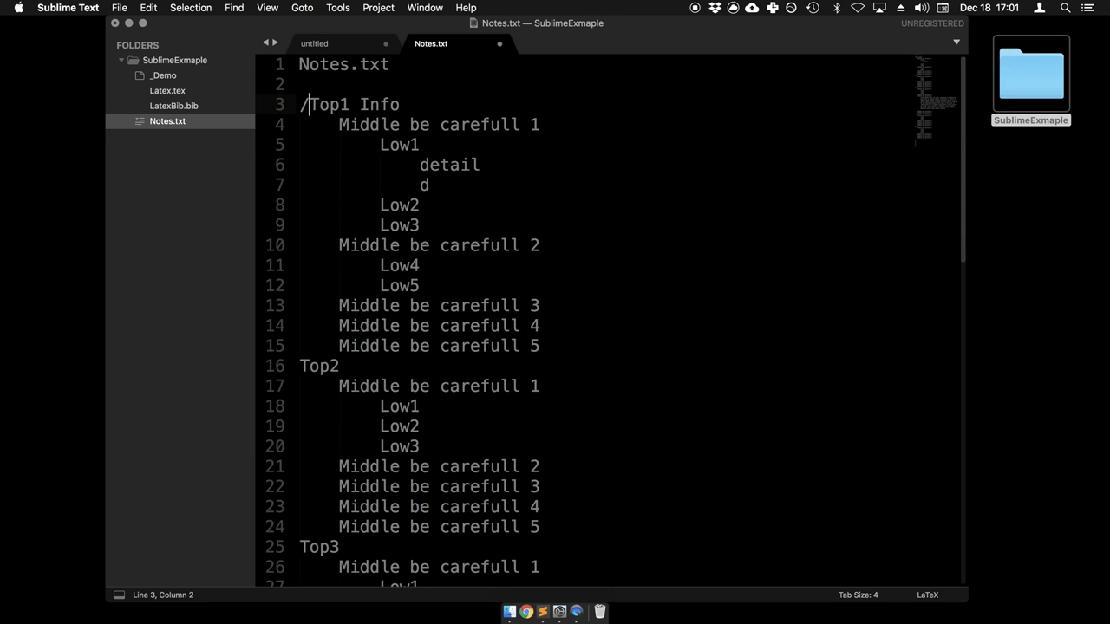
{"action": "key", "text": "BackSpace"}
{"action": "type", "text": "\\"}
{"action": "key", "text": "super+Right"}
{"action": "key", "text": "super+Left"}
{"action": "key", "text": "alt+Right"}
Enclose the heading "Middle be carefull 1" under Top1 in dollar signs.
{"action": "key", "text": "Down"}
{"action": "type", "text": "$"}
{"action": "key", "text": "super+Right"}
{"action": "key", "text": "Left"}
{"action": "key", "text": "Left"}
{"action": "key", "text": "Right"}
{"action": "key", "text": "Right"}
{"action": "type", "text": "$"}
Try double backquotes and double quotation marks in front of the first Low1 entry, and remove them.
{"action": "key", "text": "Down"}
{"action": "key", "text": "super+Left"}
{"action": "type", "text": "``"}
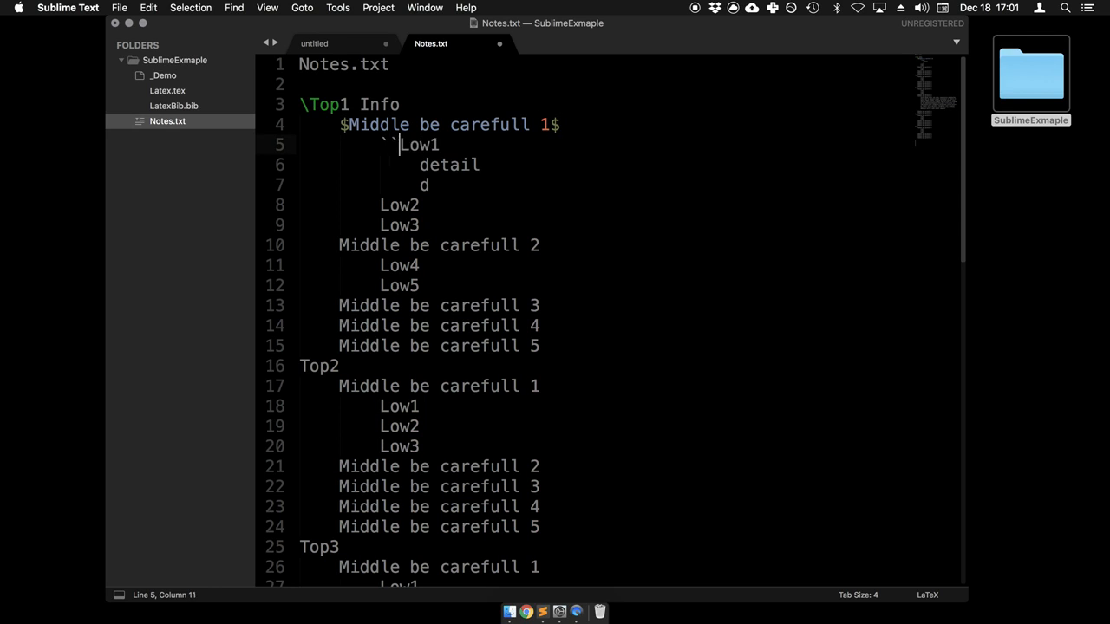
{"action": "key", "text": "BackSpace"}
{"action": "key", "text": "BackSpace"}
{"action": "type", "text": "\"\""}
{"action": "key", "text": "BackSpace"}
{"action": "key", "text": "BackSpace"}
{"action": "type", "text": "``"}
{"action": "key", "text": "BackSpace"}
{"action": "key", "text": "BackSpace"}
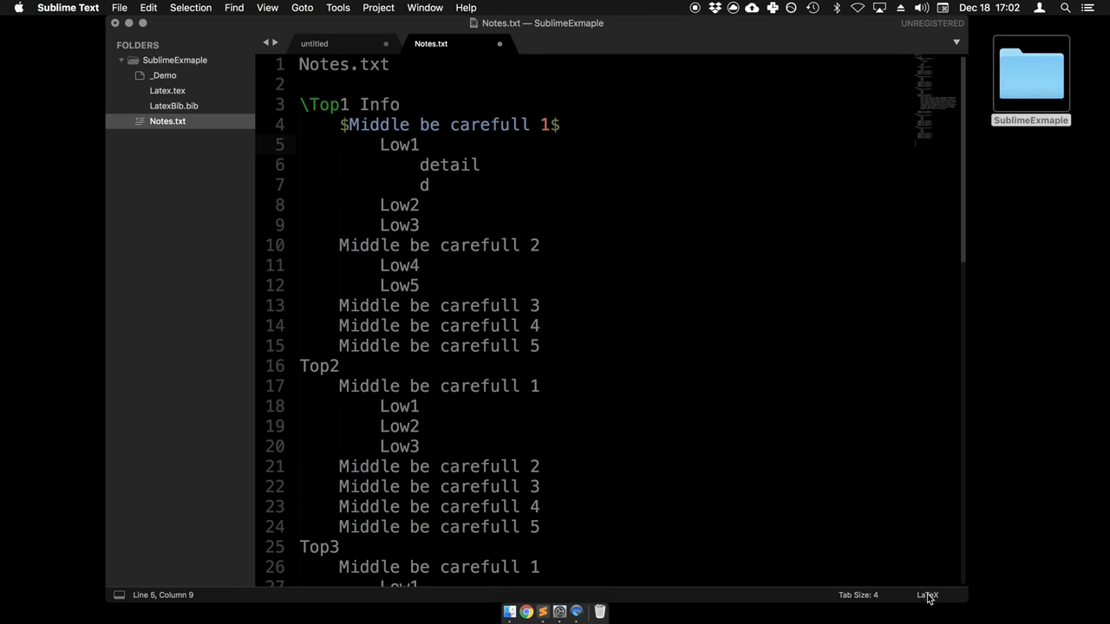
Add a new line below the first Low1 entry containing only the comment sign "%".
{"action": "key", "text": "super+Return"}
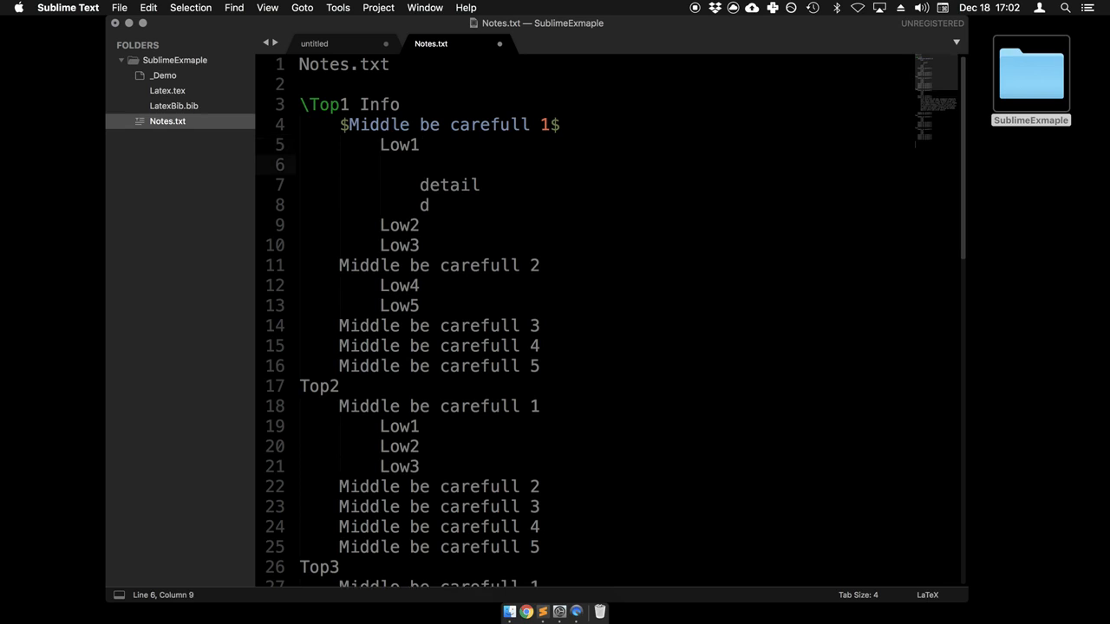
{"action": "type", "text": "% skld"}
{"action": "key", "text": "BackSpace"}
{"action": "key", "text": "BackSpace"}
{"action": "key", "text": "BackSpace"}
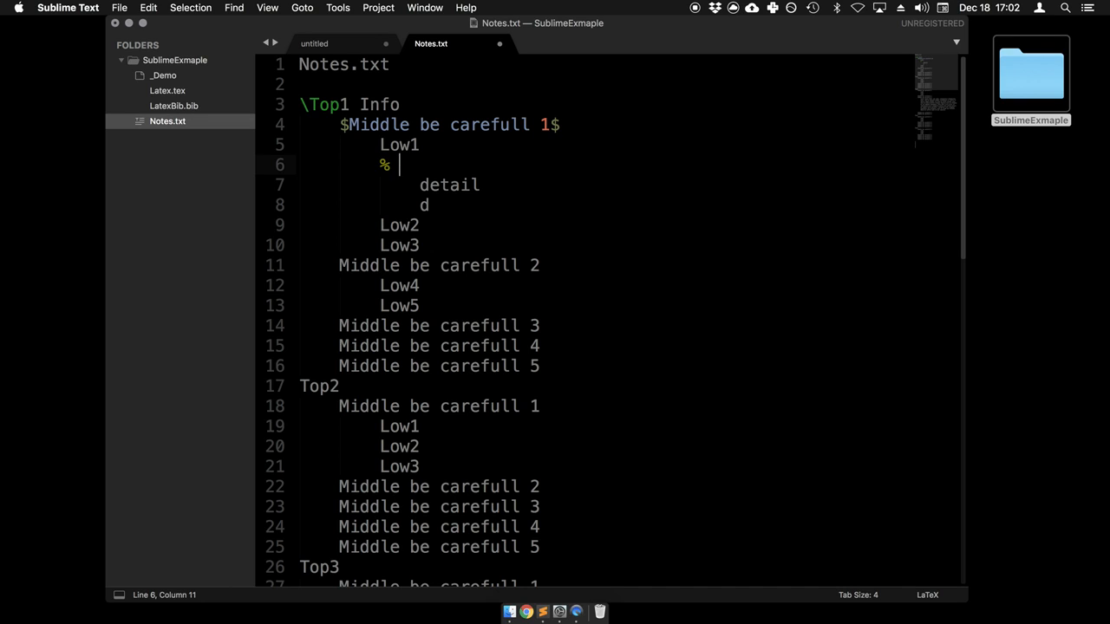
Switch the syntax of Notes.txt from LaTeX to R.
{"action": "left_click", "coordinate": [937, 594]}
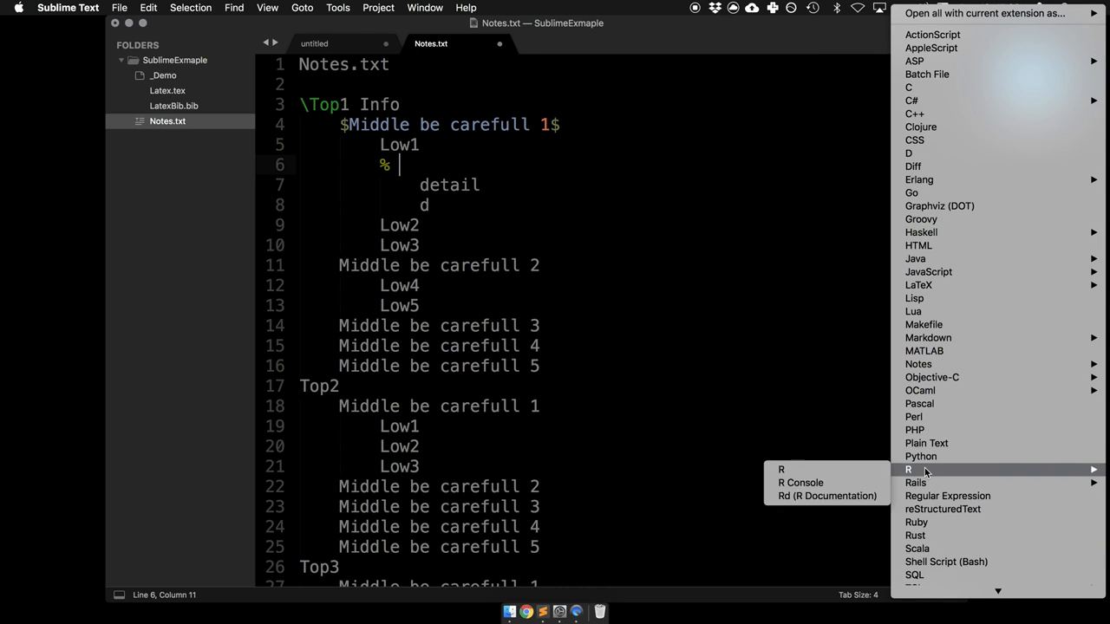
{"action": "mouse_move", "coordinate": [926, 470]}
{"action": "left_click", "coordinate": [785, 469]}
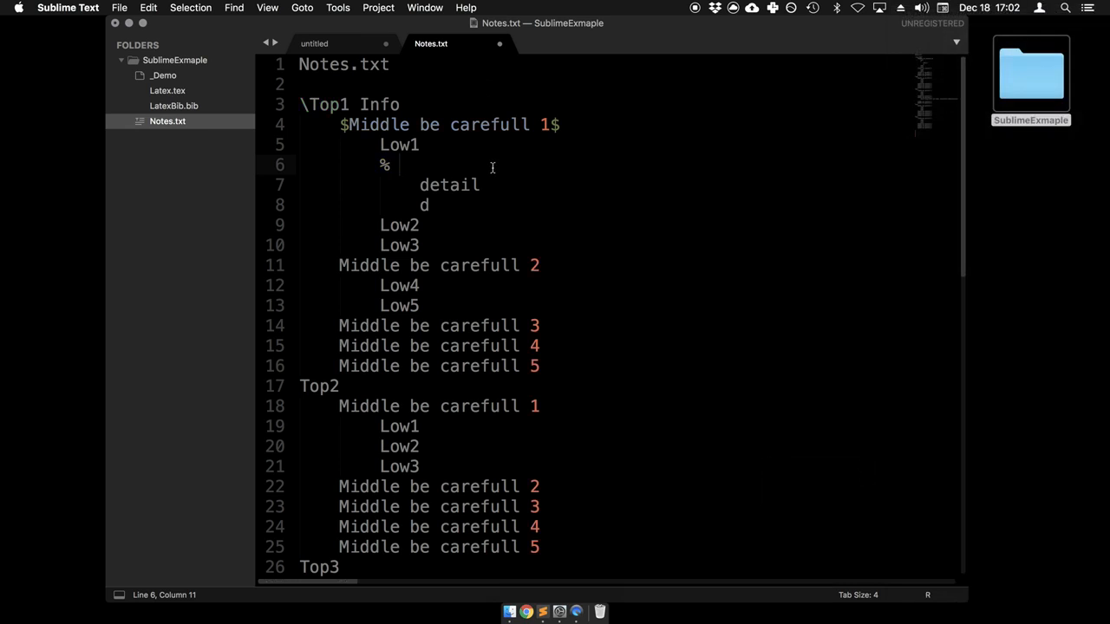
Append "b()" to the Low3 entry under Top1's first Middle heading, and select the letter "b".
{"action": "left_click", "coordinate": [451, 239]}
{"action": "type", "text": "\\sk"}
{"action": "key", "text": "BackSpace"}
{"action": "key", "text": "BackSpace"}
{"action": "key", "text": "BackSpace"}
{"action": "type", "text": "b()"}
{"action": "key", "text": "Left"}
{"action": "key", "text": "Left"}
{"action": "key", "text": "Left"}
{"action": "key", "text": "shift+Right"}
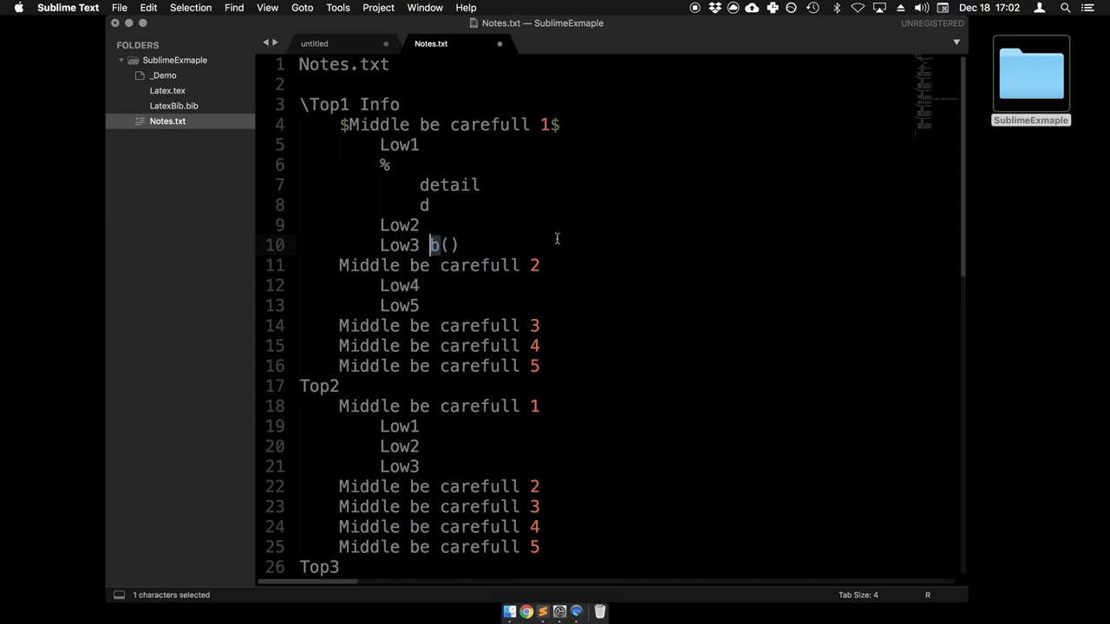
Set the syntax of Notes.txt back to LaTeX.
{"action": "left_click", "coordinate": [943, 596]}
{"action": "mouse_move", "coordinate": [945, 286]}
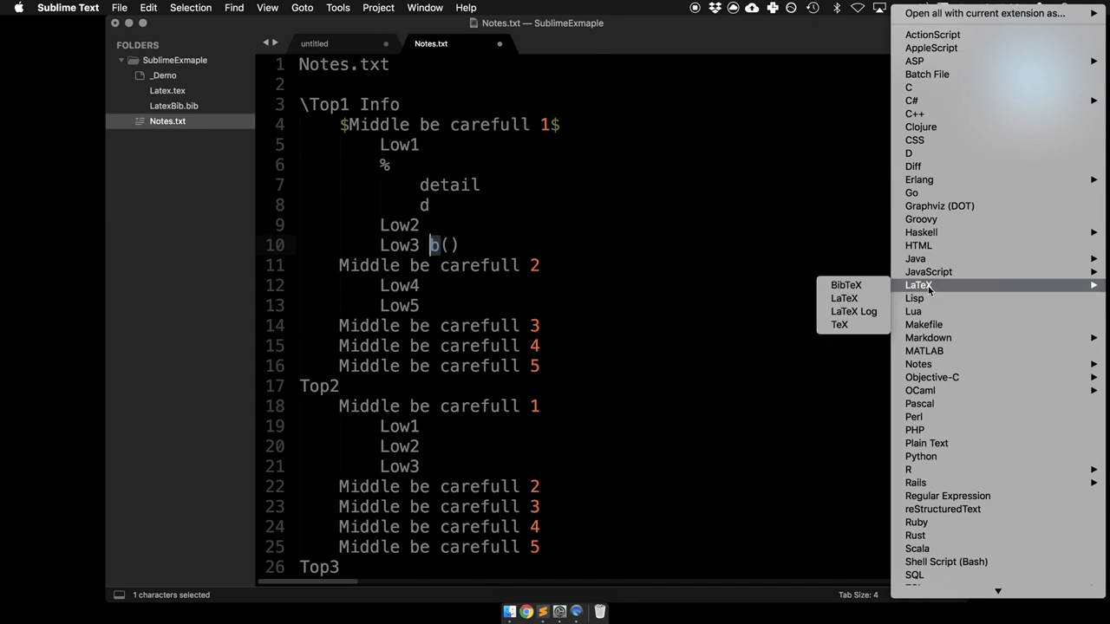
{"action": "left_click", "coordinate": [870, 298]}
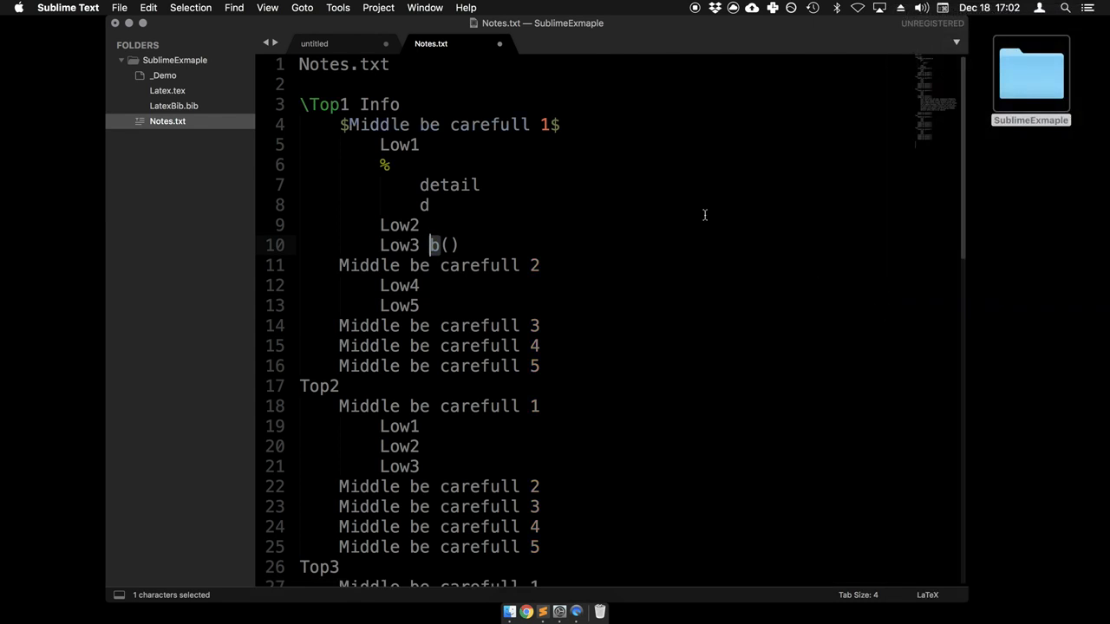
Open Latex.tex from the project folder and make its view forget its own color scheme.
{"action": "left_click", "coordinate": [186, 92]}
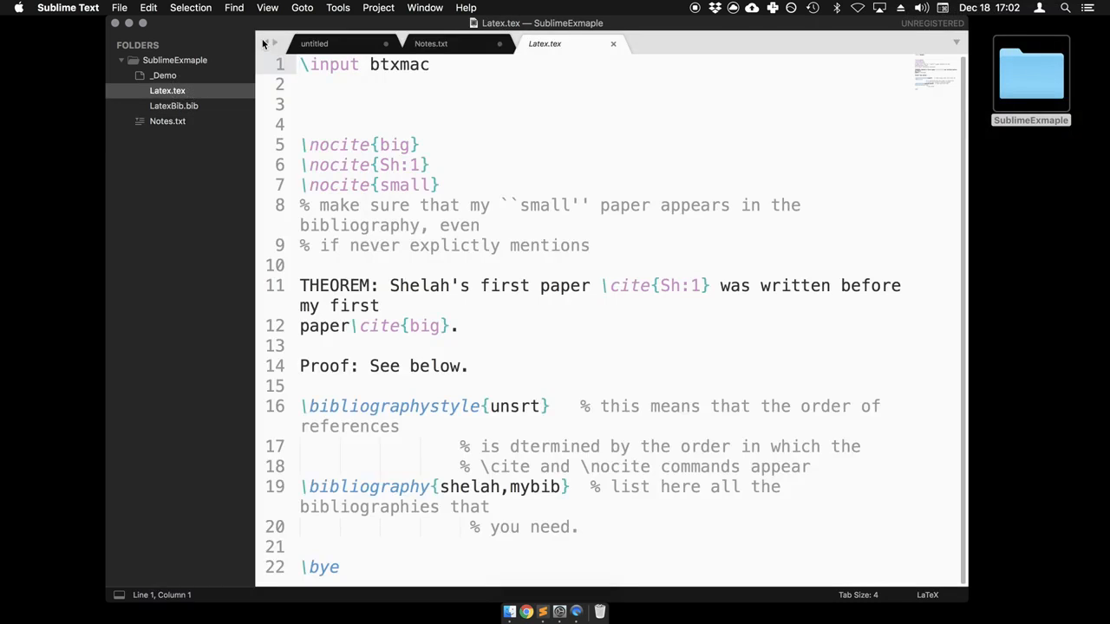
{"action": "left_click", "coordinate": [63, 8]}
{"action": "mouse_move", "coordinate": [104, 72]}
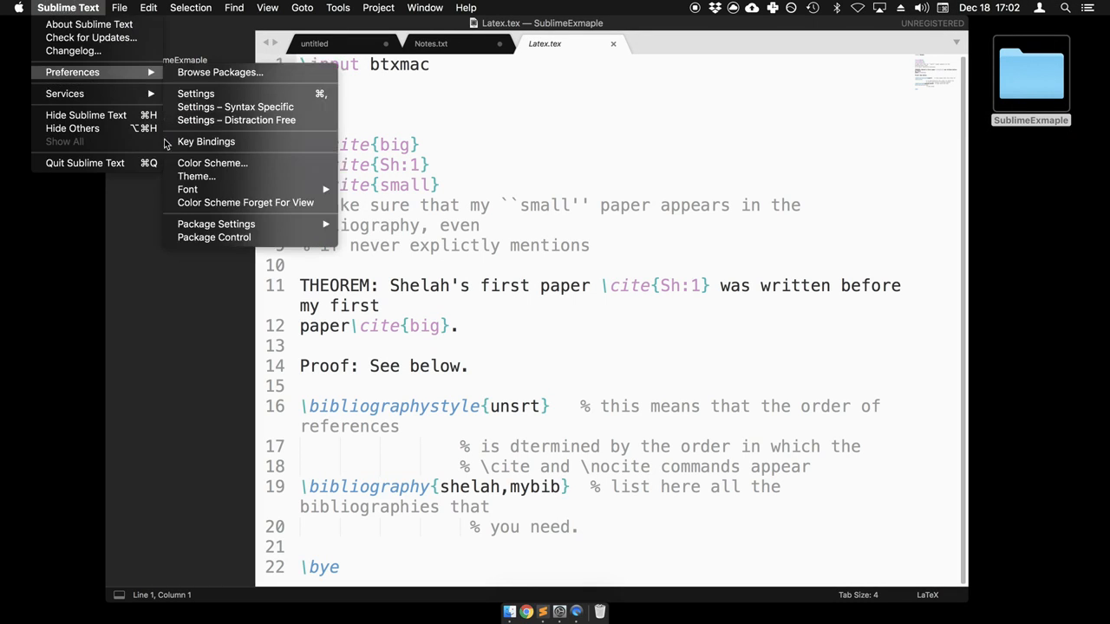
{"action": "left_click", "coordinate": [201, 203]}
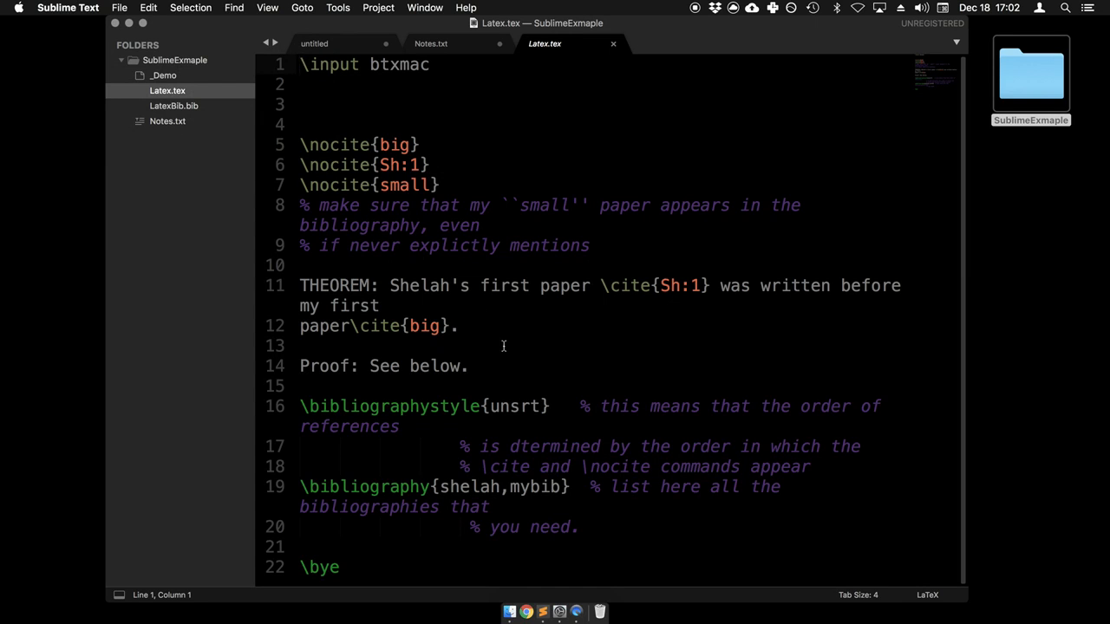
Highlight parts of the THEOREM line in Latex.tex, and return to Notes.txt.
{"action": "left_click_drag", "start_coordinate": [339, 287], "coordinate": [487, 292]}
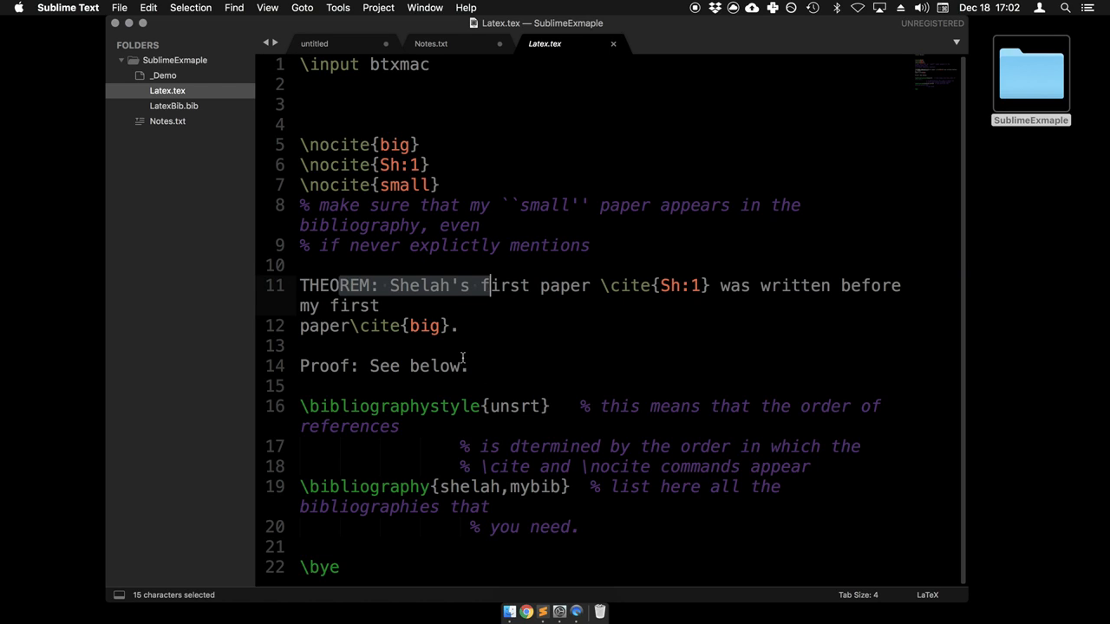
{"action": "left_click_drag", "start_coordinate": [320, 285], "coordinate": [349, 285]}
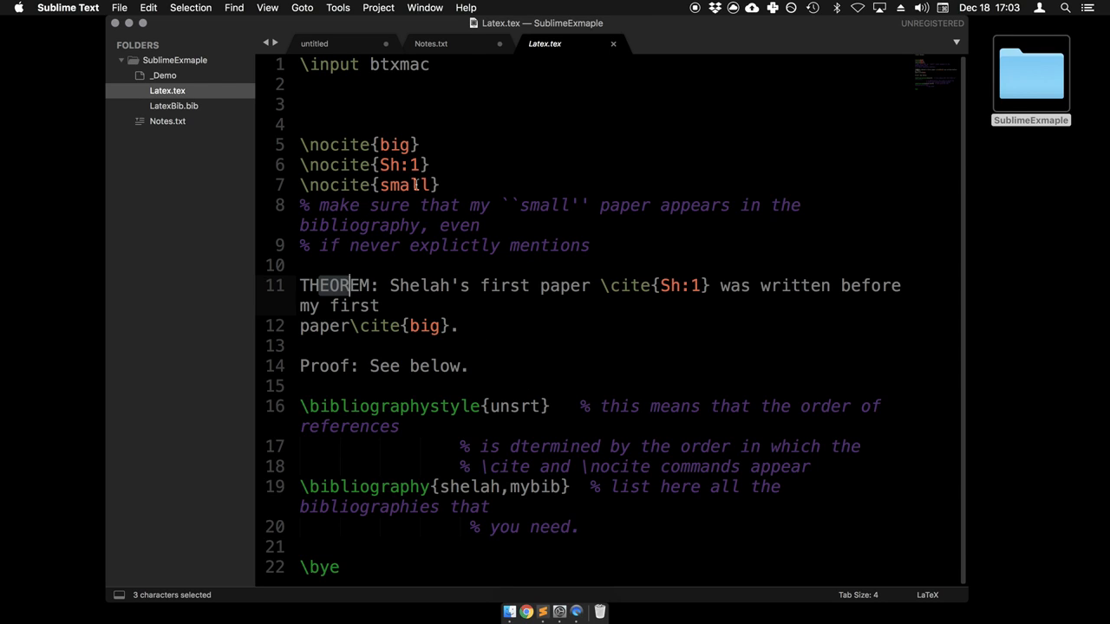
{"action": "left_click", "coordinate": [467, 47]}
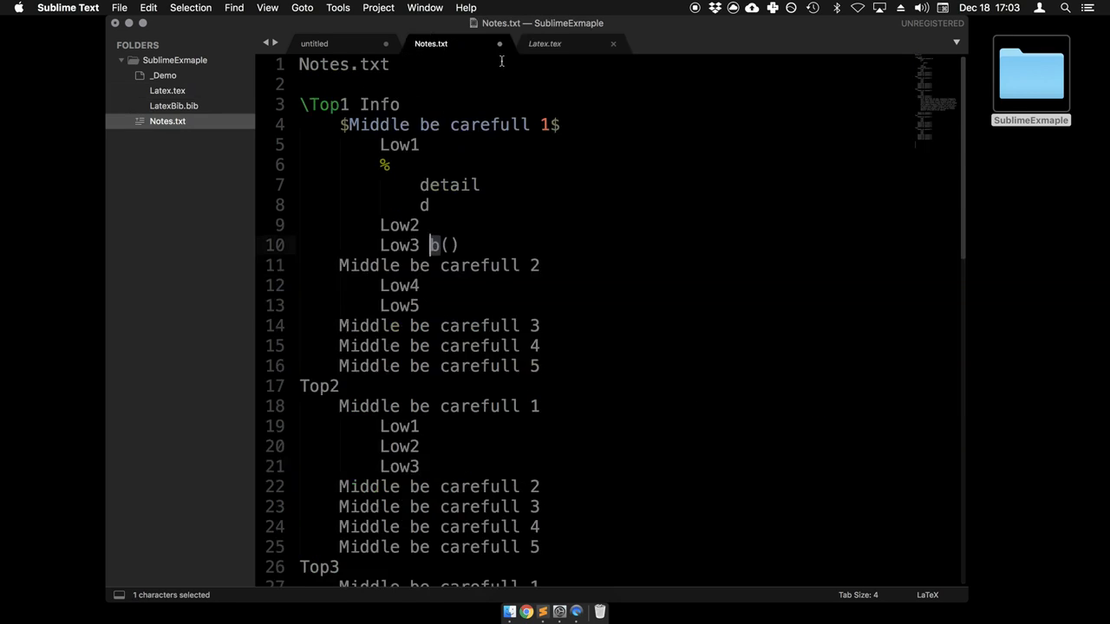
Open LatexBib.bib from the project folder and make its view forget its own color scheme.
{"action": "left_click", "coordinate": [185, 105]}
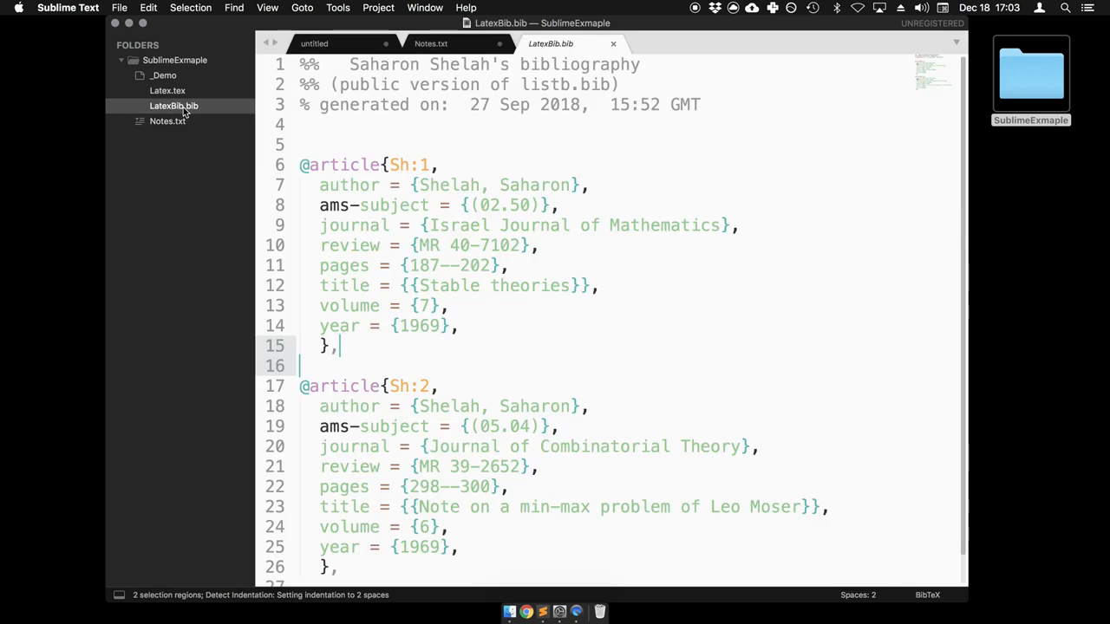
{"action": "left_click", "coordinate": [71, 7]}
{"action": "mouse_move", "coordinate": [91, 72]}
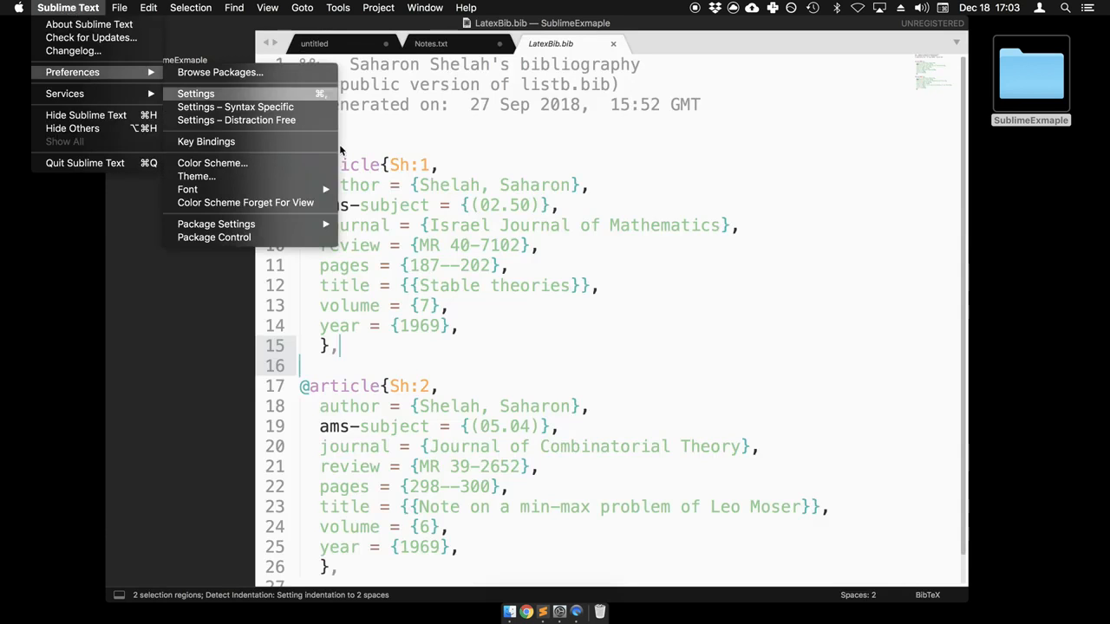
{"action": "left_click", "coordinate": [308, 202]}
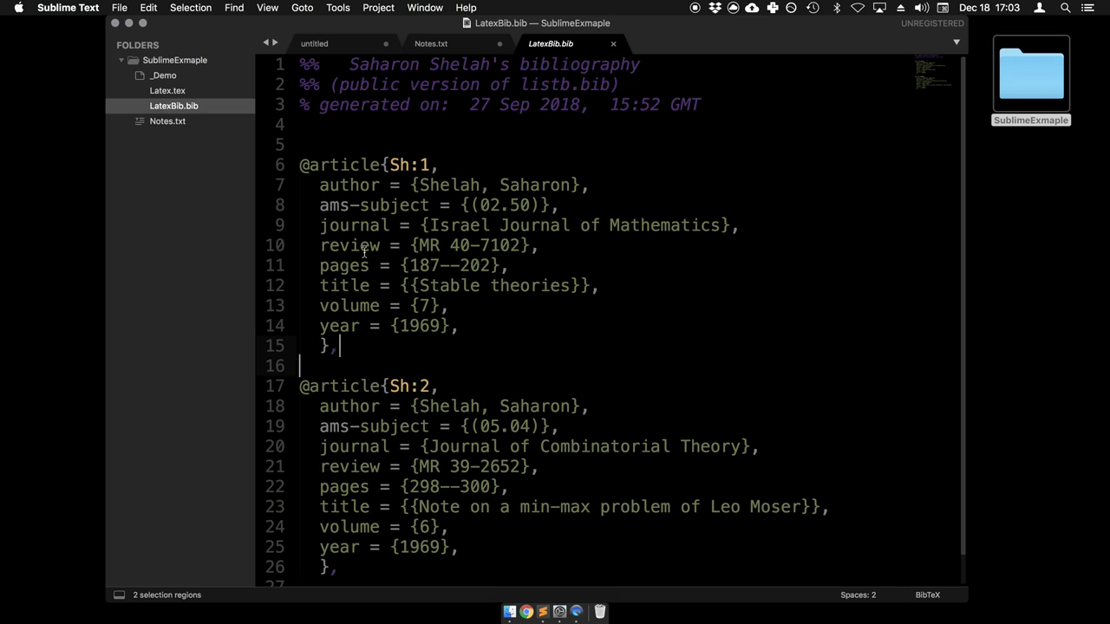
Examine the first article entry, Sh:1, in LatexBib.bib by highlighting its lines from the opening tag to the closing brace.
{"action": "left_click_drag", "start_coordinate": [300, 144], "coordinate": [418, 358]}
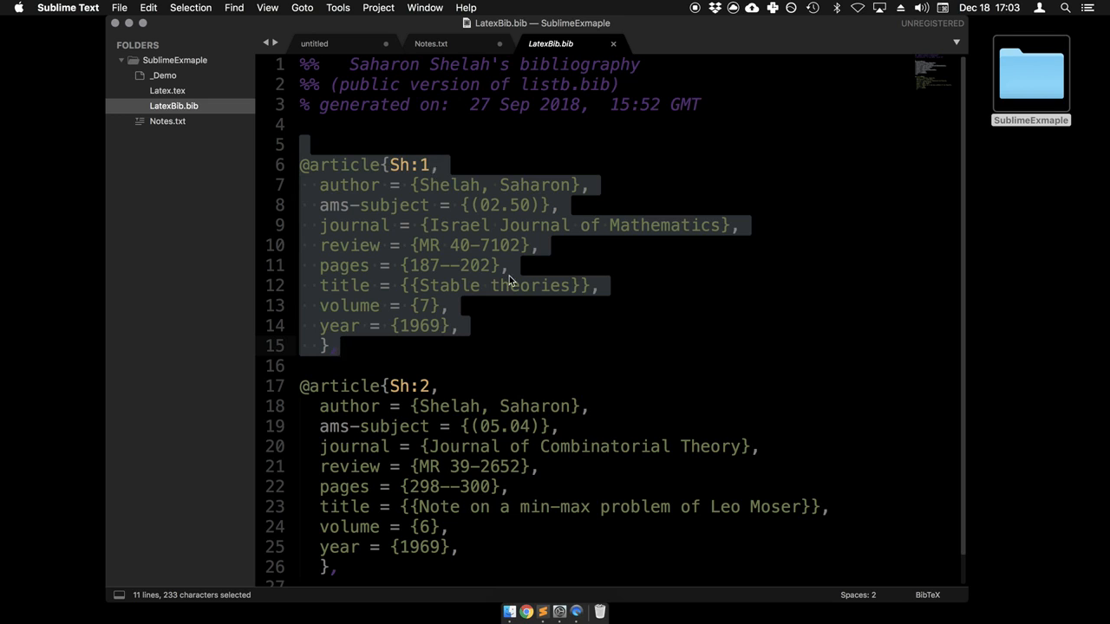
{"action": "left_click", "coordinate": [495, 125]}
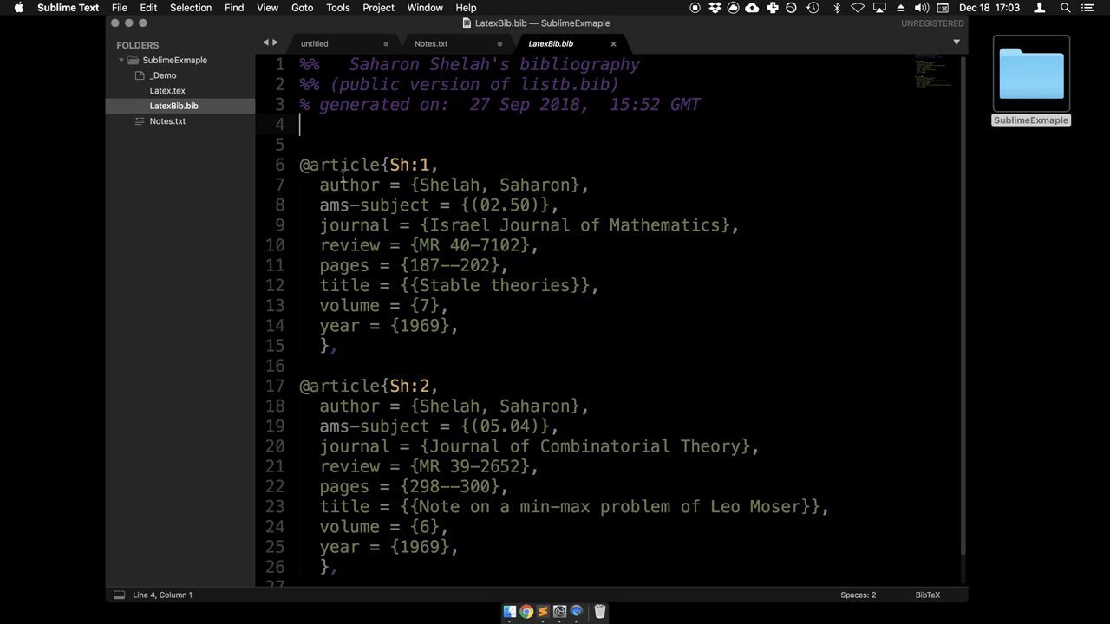
{"action": "left_click_drag", "start_coordinate": [300, 164], "coordinate": [462, 343]}
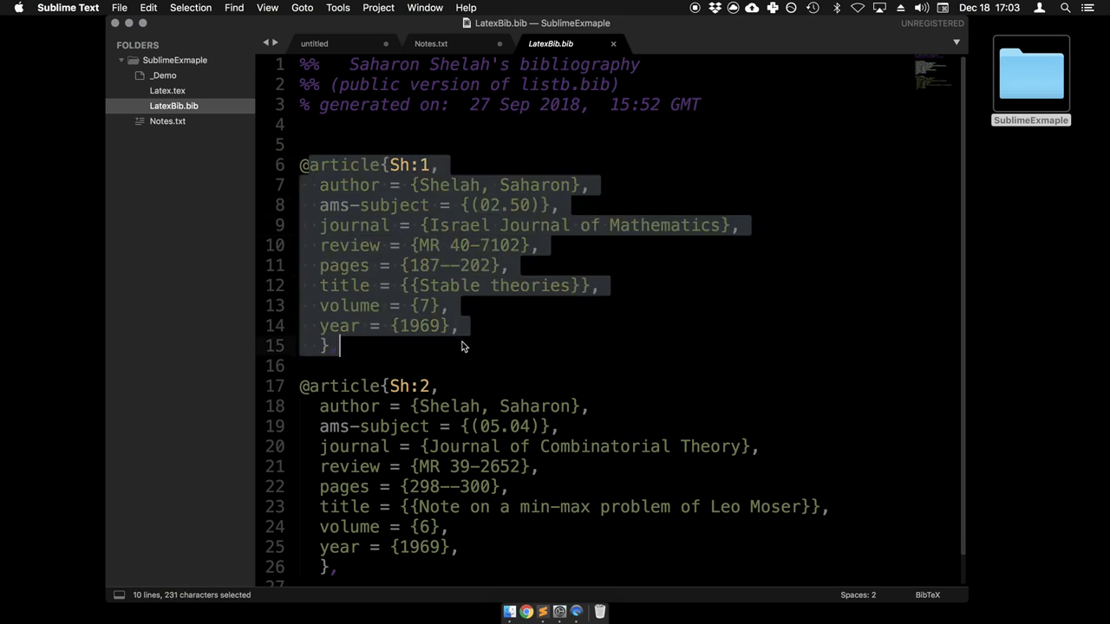
{"action": "left_click", "coordinate": [419, 246]}
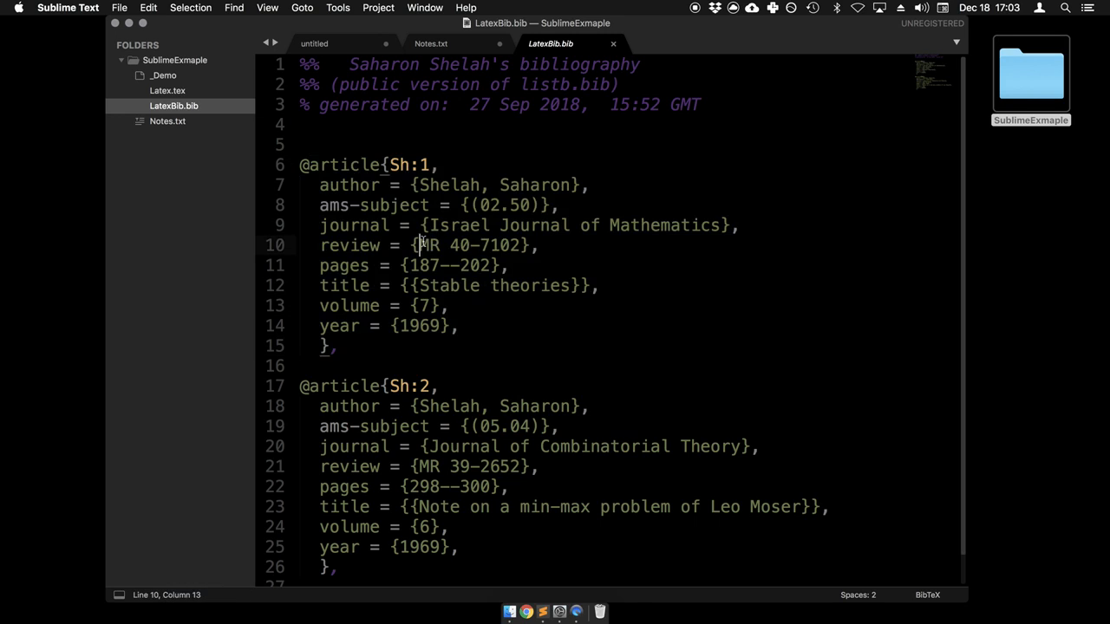
{"action": "left_click_drag", "start_coordinate": [300, 165], "coordinate": [344, 341]}
{"action": "left_click", "coordinate": [373, 342]}
{"action": "scroll", "coordinate": [409, 373], "scroll_direction": "down", "scroll_amount": 1}
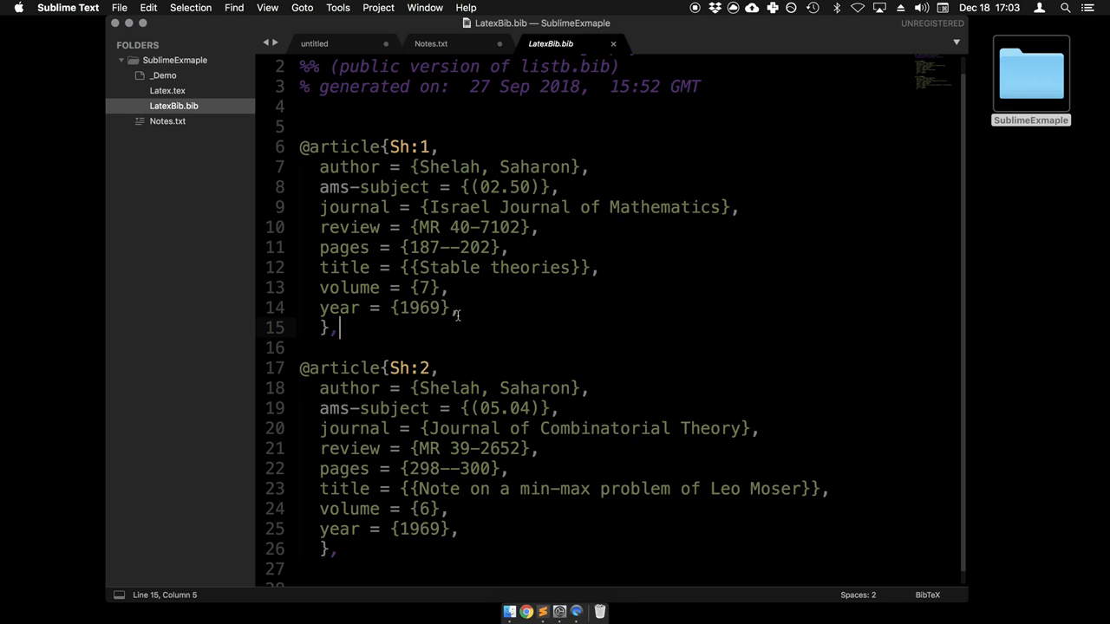
{"action": "scroll", "coordinate": [458, 316], "scroll_direction": "up", "scroll_amount": 1}
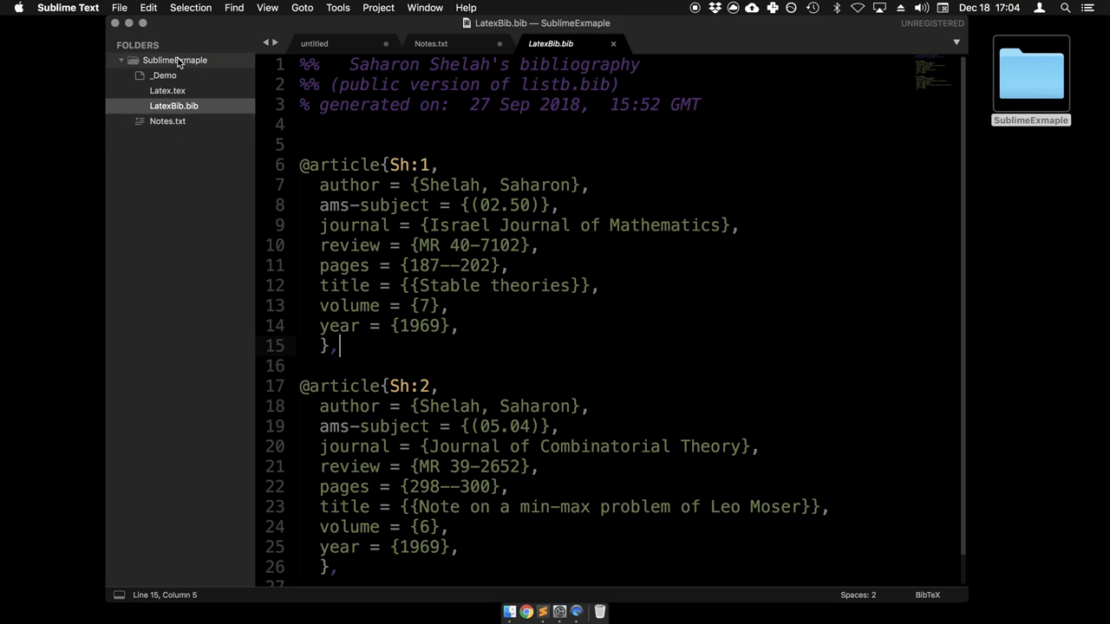
Review the untitled feature outline from its Sublime Text 3 title through the freeware, Color Schemes and Folders entries.
{"action": "left_click", "coordinate": [328, 44]}
{"action": "left_click", "coordinate": [305, 84]}
{"action": "left_click_drag", "start_coordinate": [400, 84], "coordinate": [411, 90]}
{"action": "left_click", "coordinate": [359, 124]}
{"action": "left_click", "coordinate": [363, 165]}
{"action": "left_click_drag", "start_coordinate": [373, 165], "coordinate": [374, 164]}
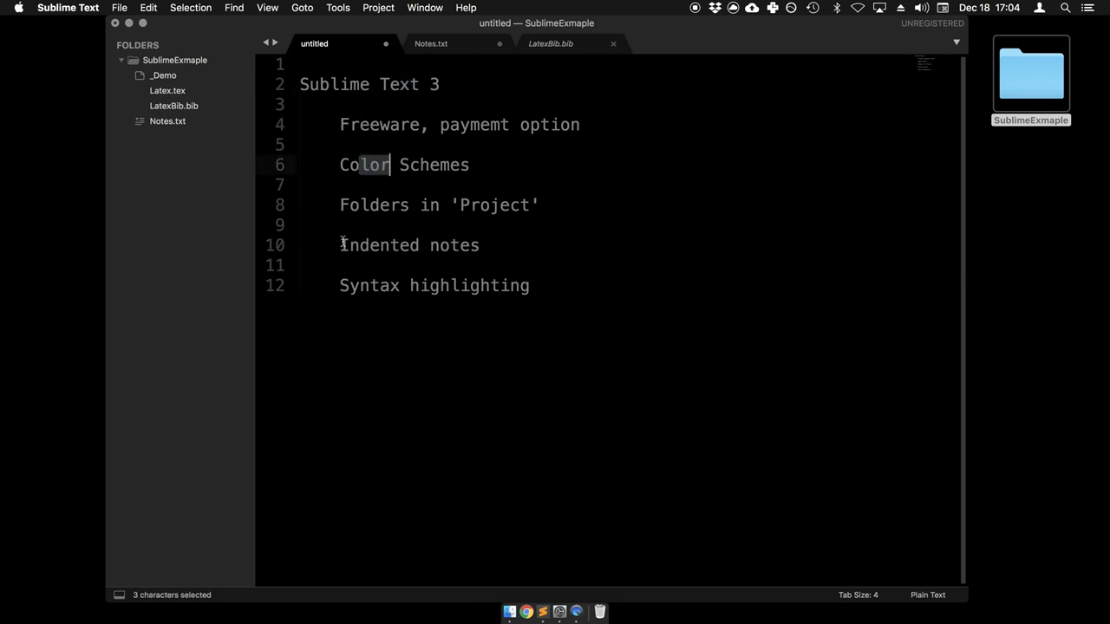
{"action": "left_click_drag", "start_coordinate": [340, 211], "coordinate": [411, 210]}
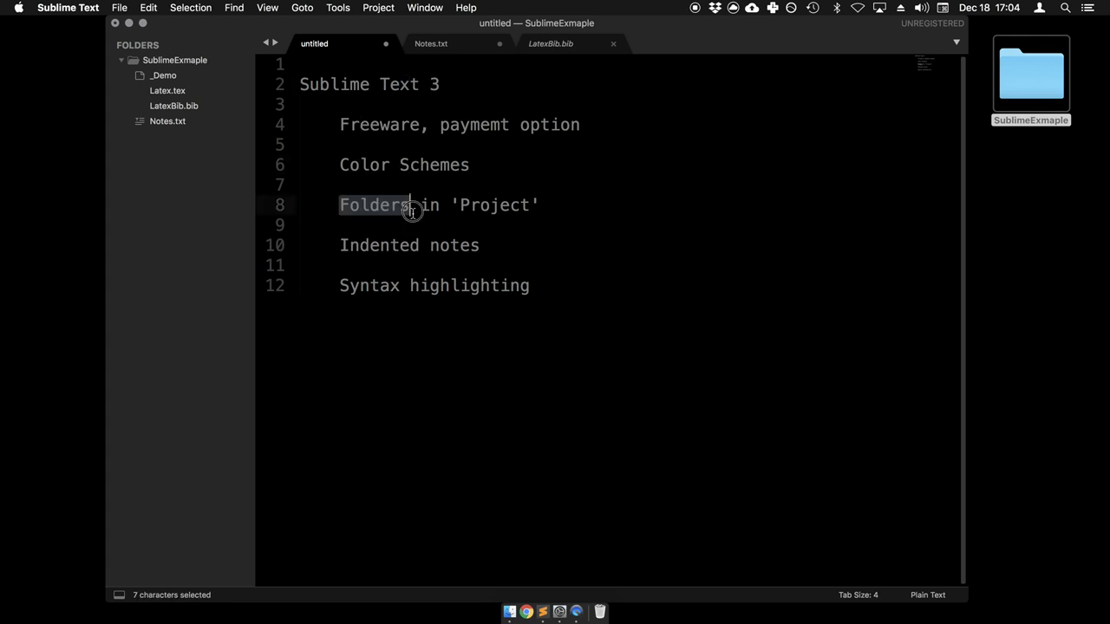
Highlight parts of the Indented notes and Syntax highlighting entries, undoing the accidental text move in between.
{"action": "left_click_drag", "start_coordinate": [370, 246], "coordinate": [485, 245]}
{"action": "left_click", "coordinate": [486, 246]}
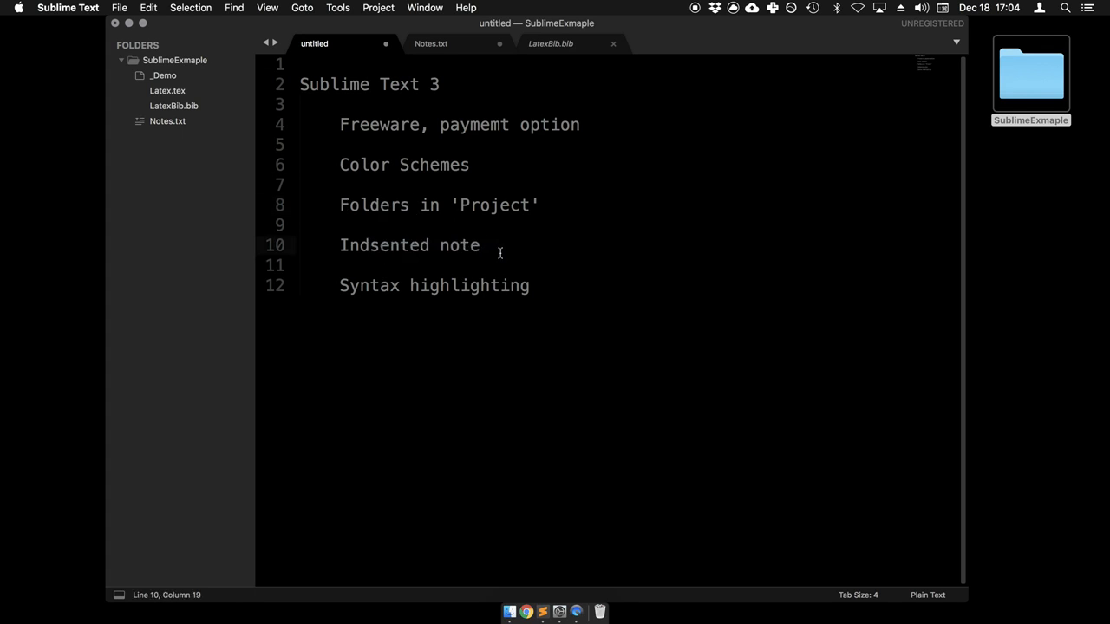
{"action": "key", "text": "super+z"}
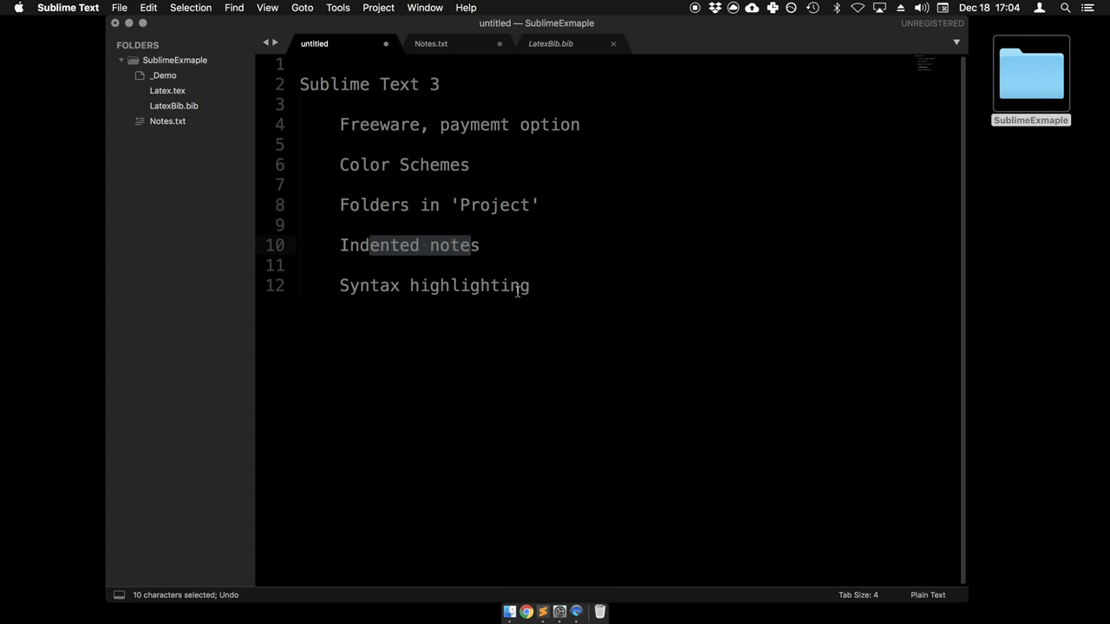
{"action": "left_click_drag", "start_coordinate": [491, 287], "coordinate": [370, 285]}
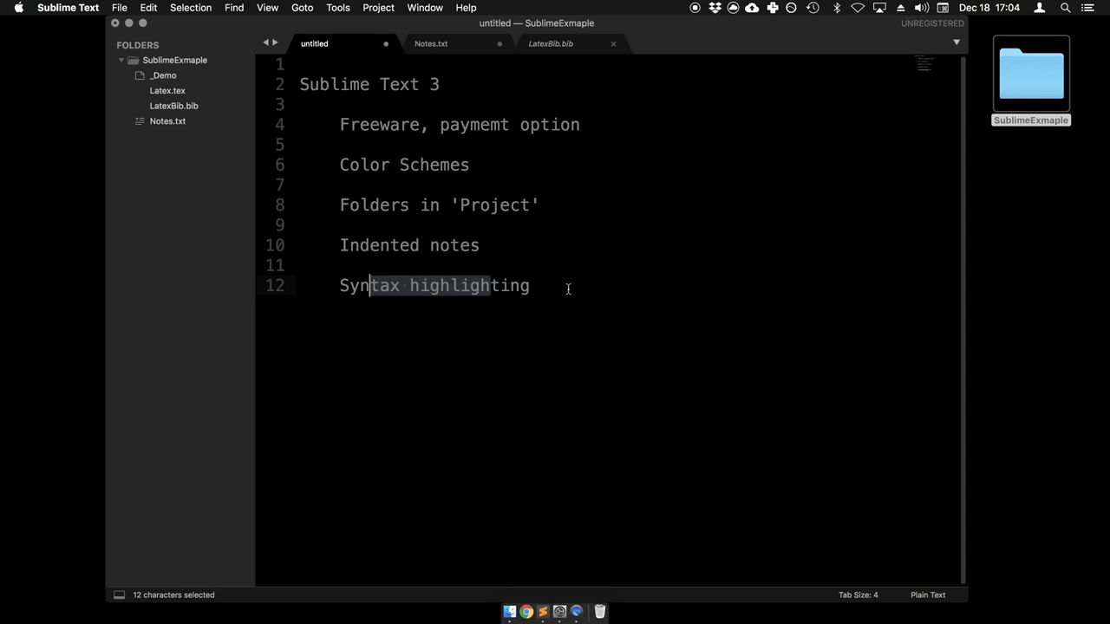
{"action": "left_click", "coordinate": [568, 288]}
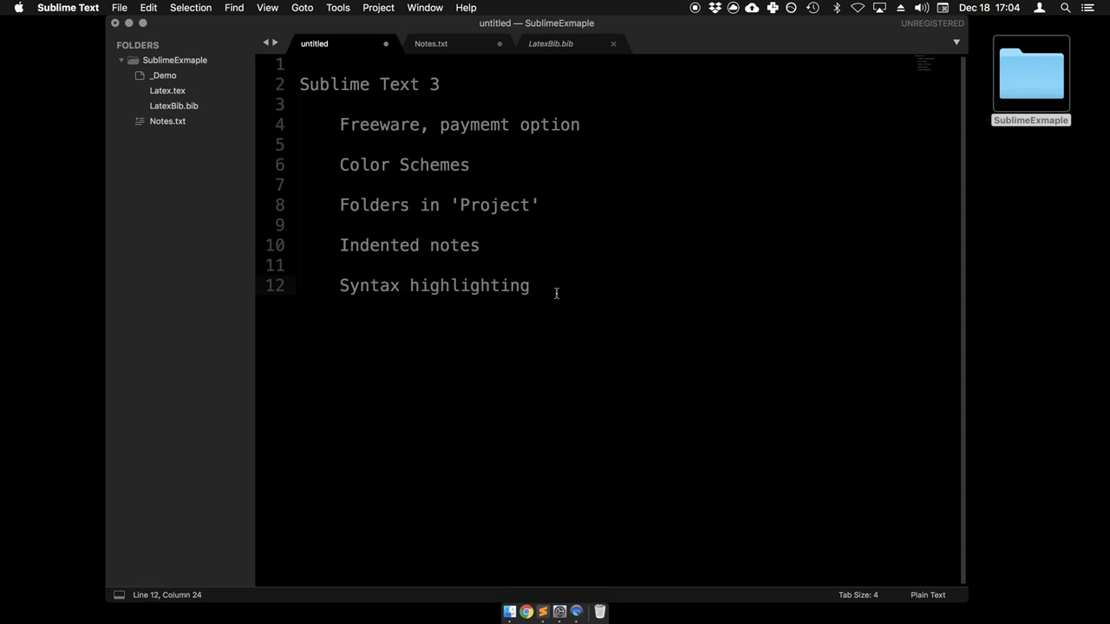
Return to Notes.txt and fold all the Top sections at once to their top-level headings.
{"action": "key", "text": "super+alt+Right"}
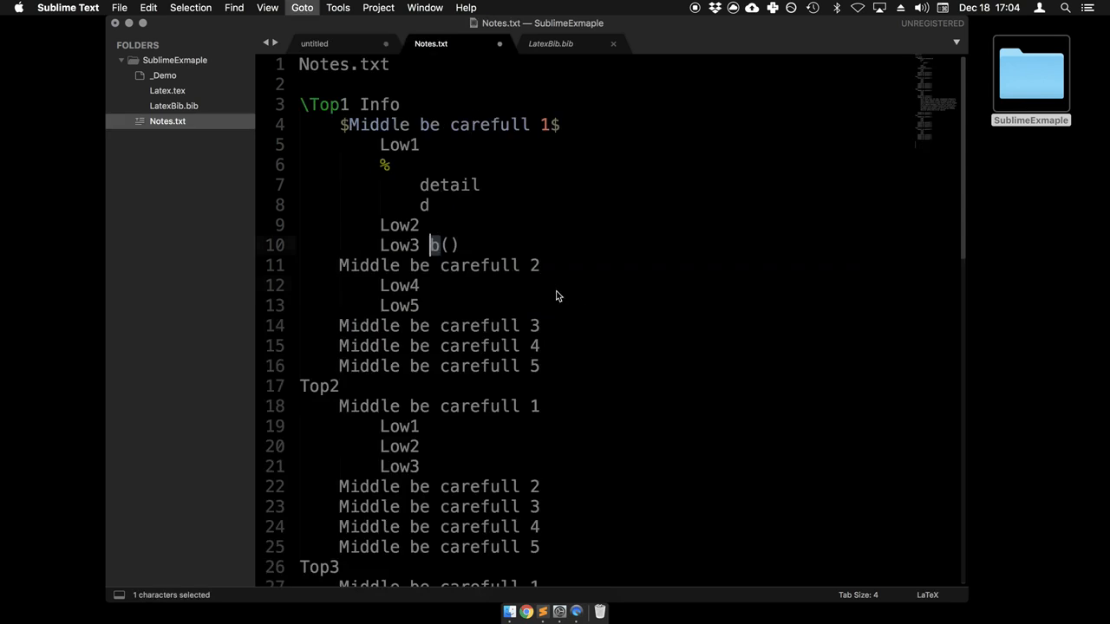
{"action": "key", "text": "Up"}
{"action": "key", "text": "Up"}
{"action": "key", "text": "Up"}
{"action": "key", "text": "Up"}
{"action": "key", "text": "super+Left"}
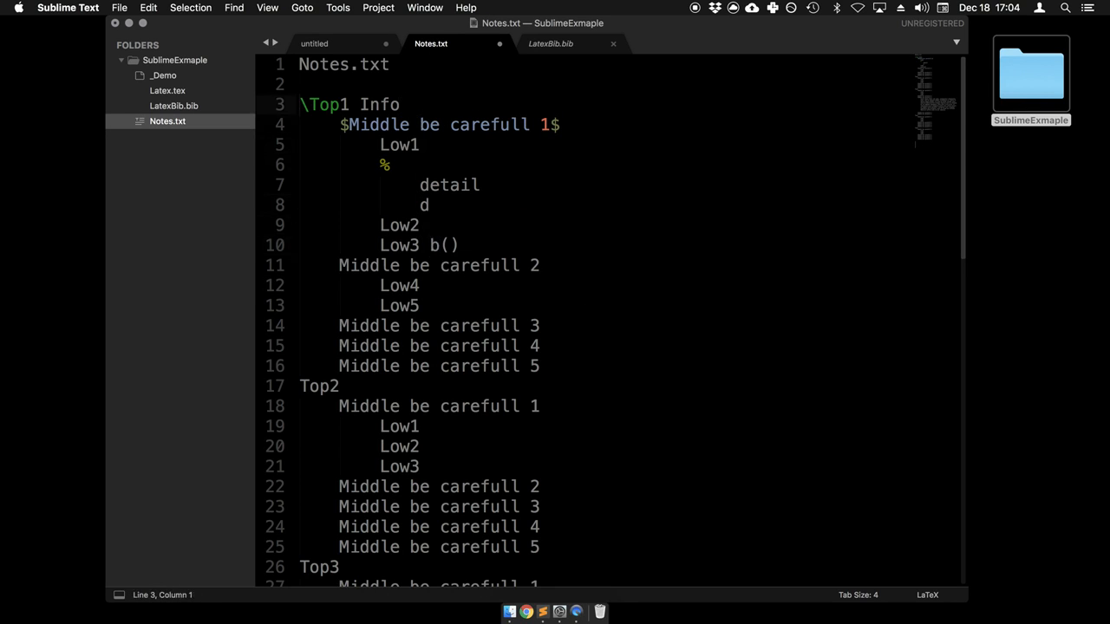
{"action": "key", "text": "super+k"}
{"action": "key", "text": "super+1"}
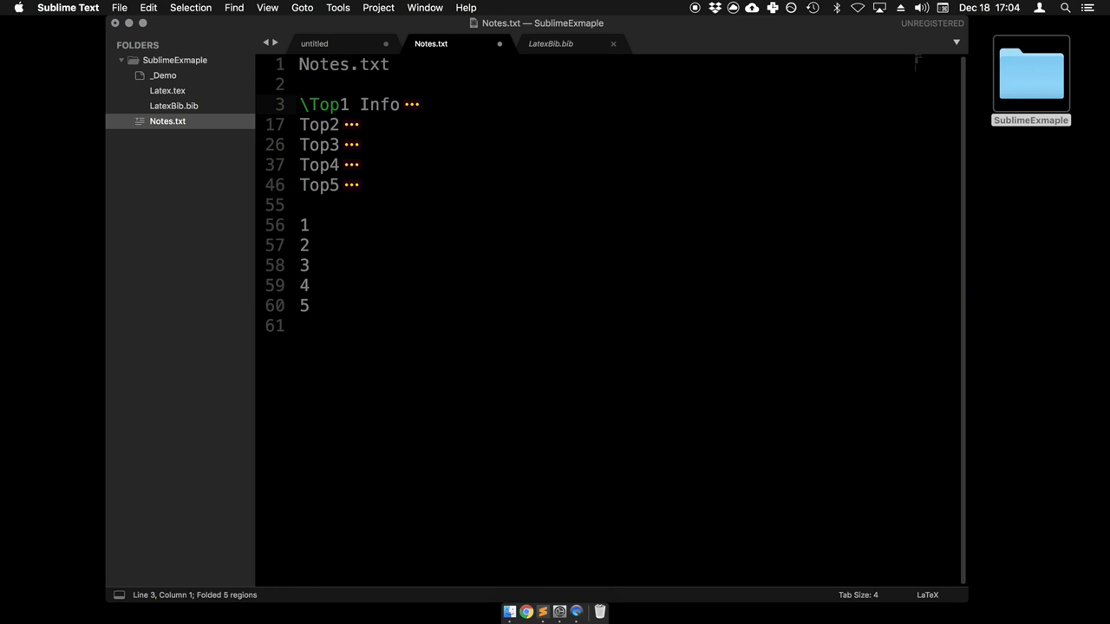